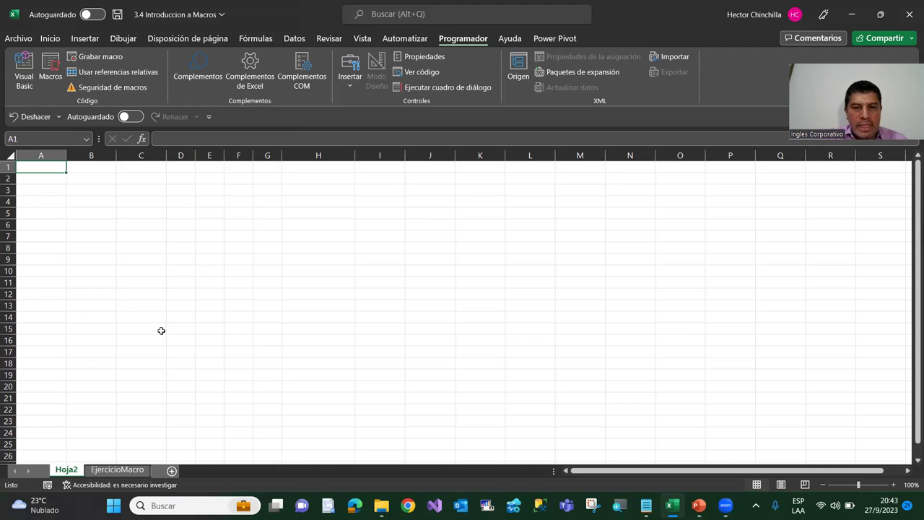
pyautogui.click(87, 39)
pyautogui.click(121, 40)
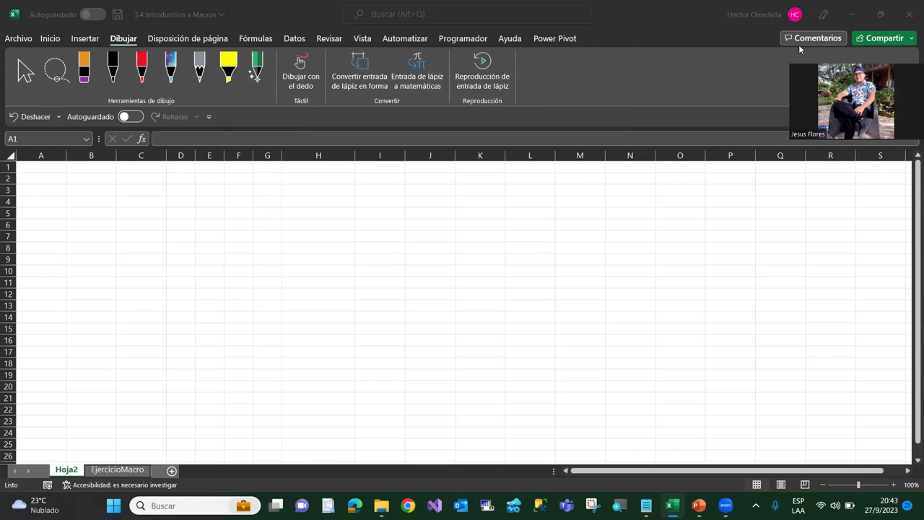
pyautogui.click(49, 38)
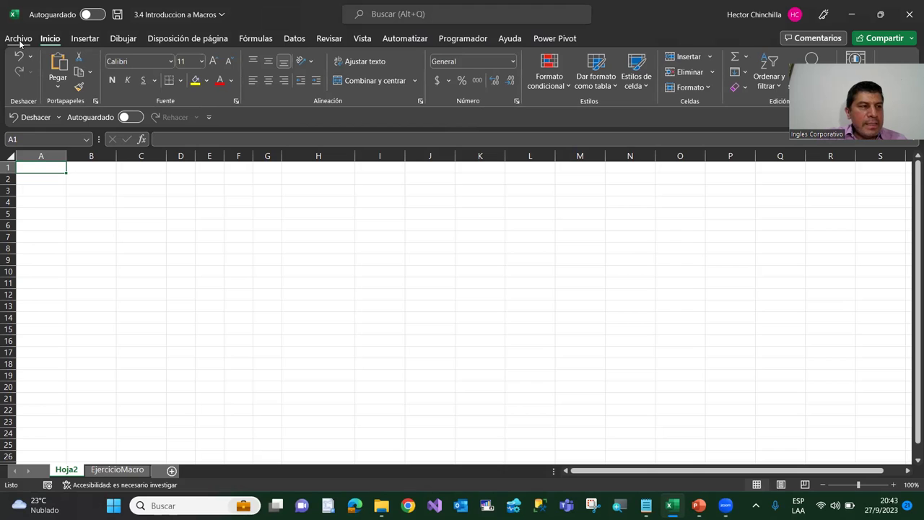
# Examine the main tabs enabled in the ribbon customization options, leaving the settings unsaved.
pyautogui.click(19, 39)
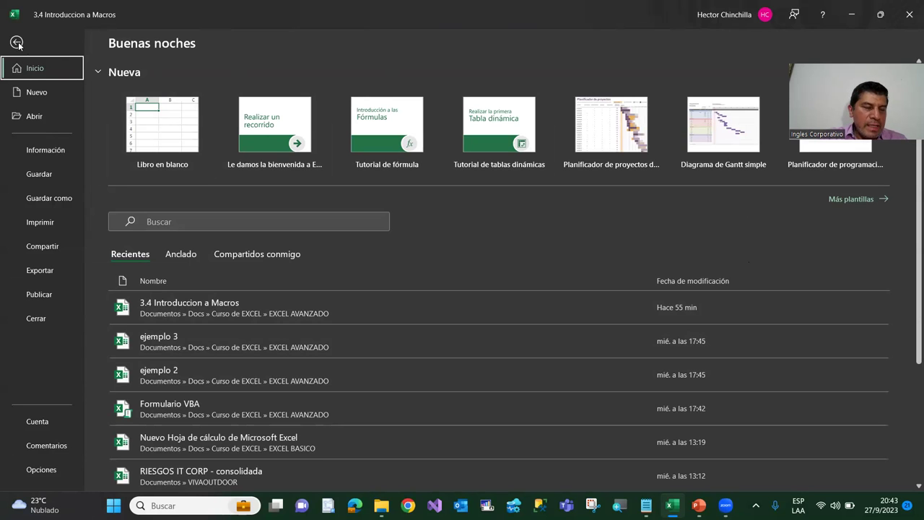
pyautogui.click(47, 472)
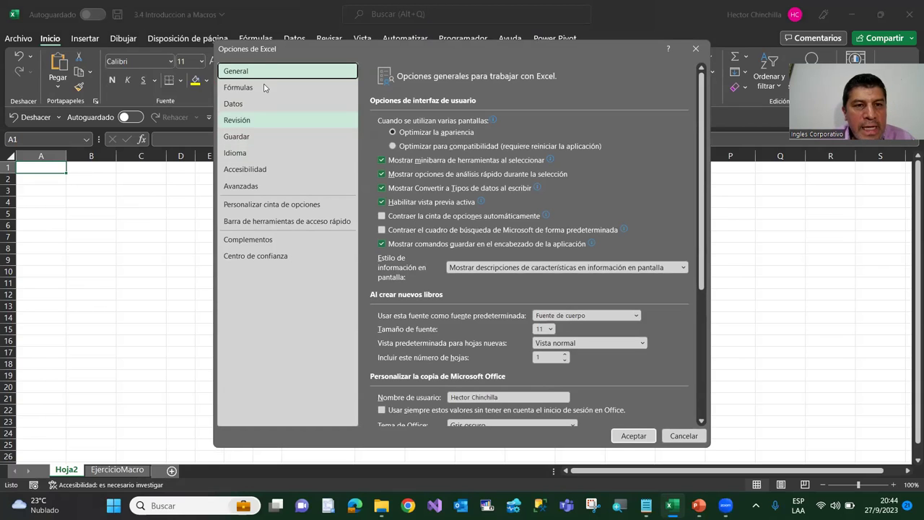
pyautogui.click(264, 205)
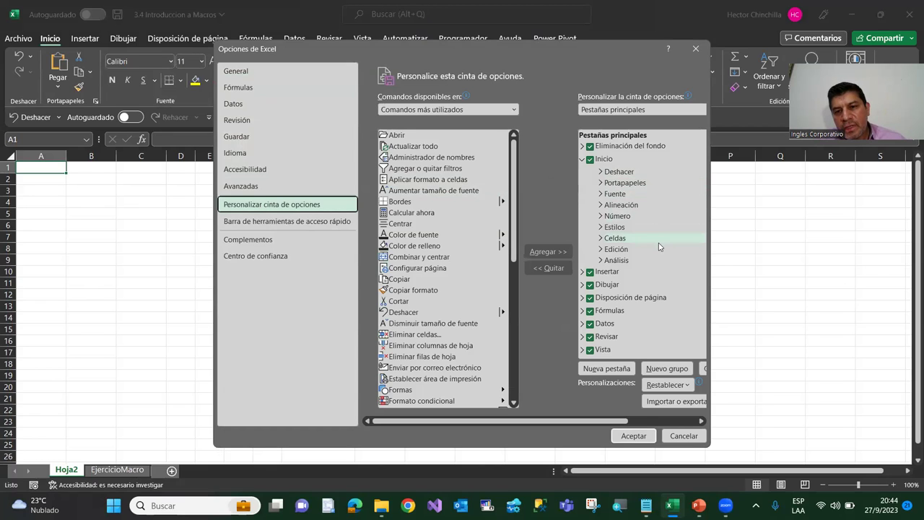
pyautogui.scroll(-2, 664, 216)
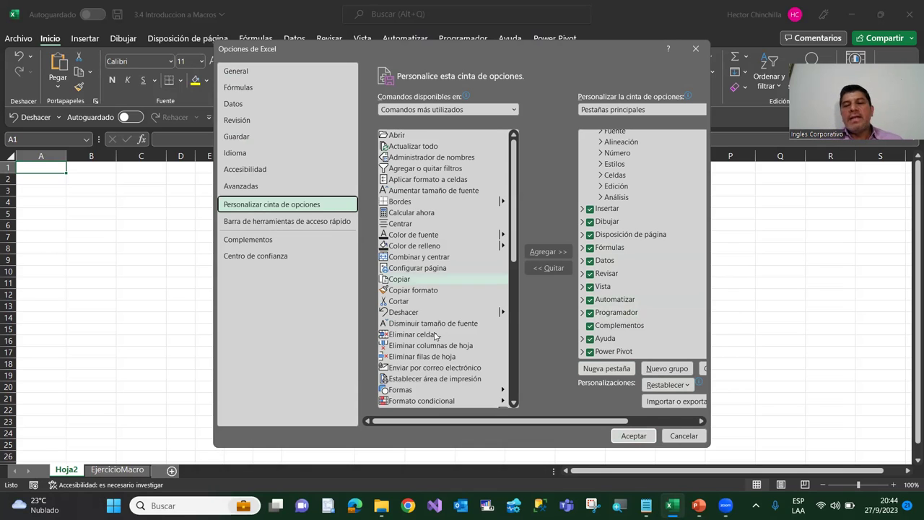
pyautogui.click(681, 436)
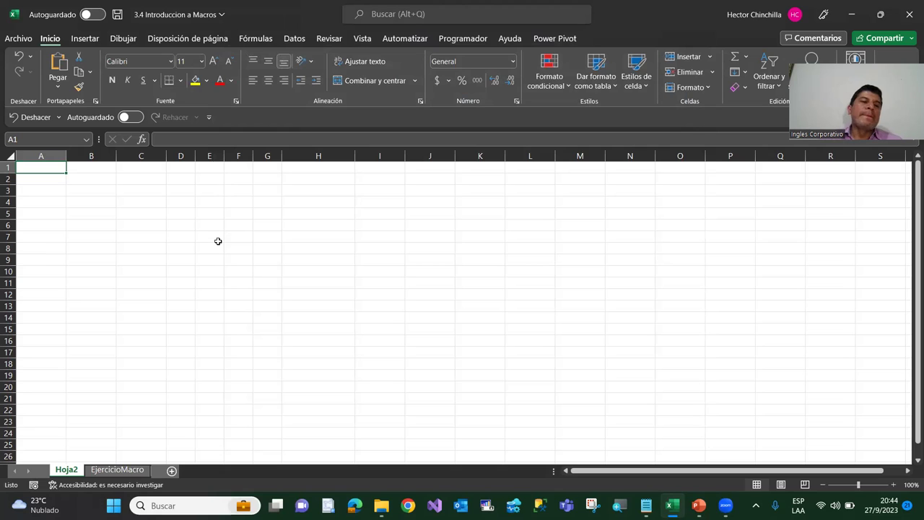
pyautogui.click(50, 251)
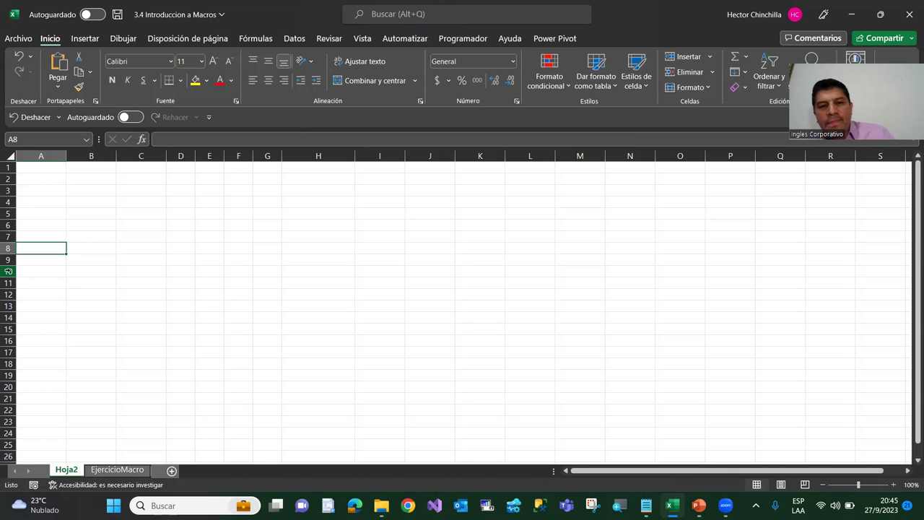
pyautogui.press('alt')
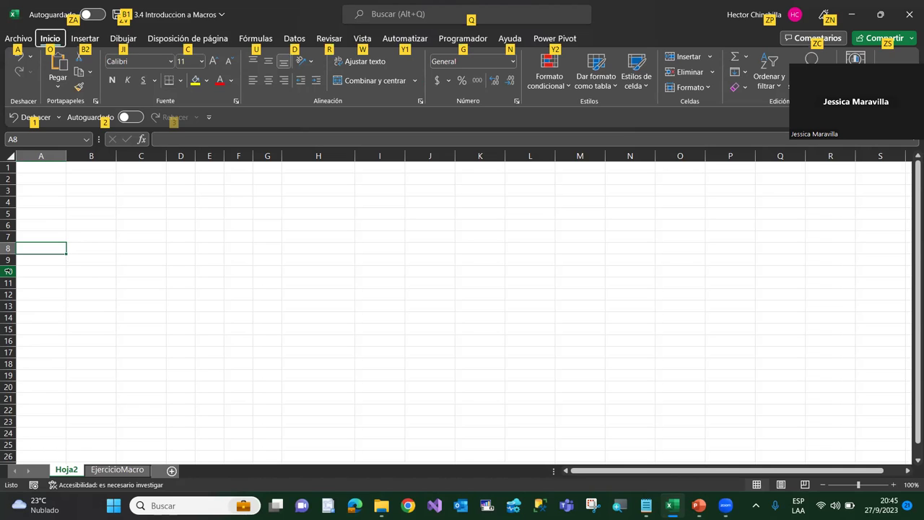
pyautogui.press('alt')
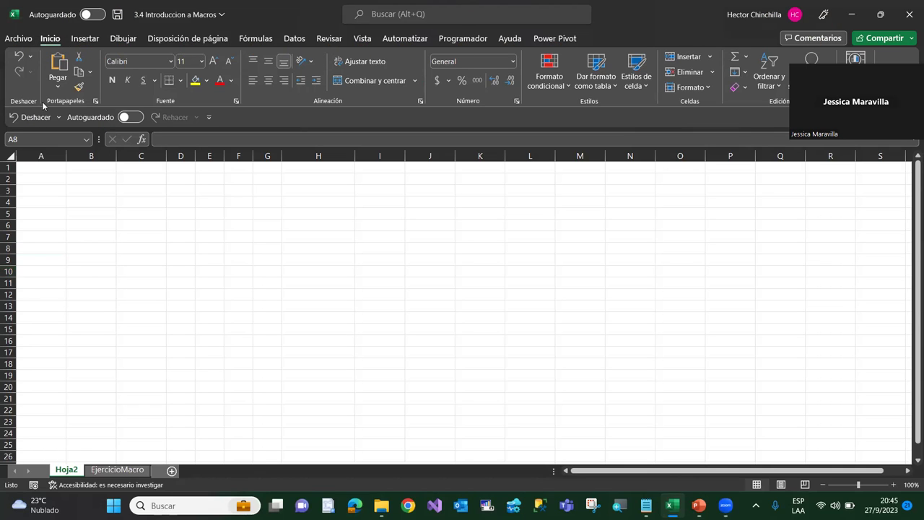
pyautogui.click(41, 226)
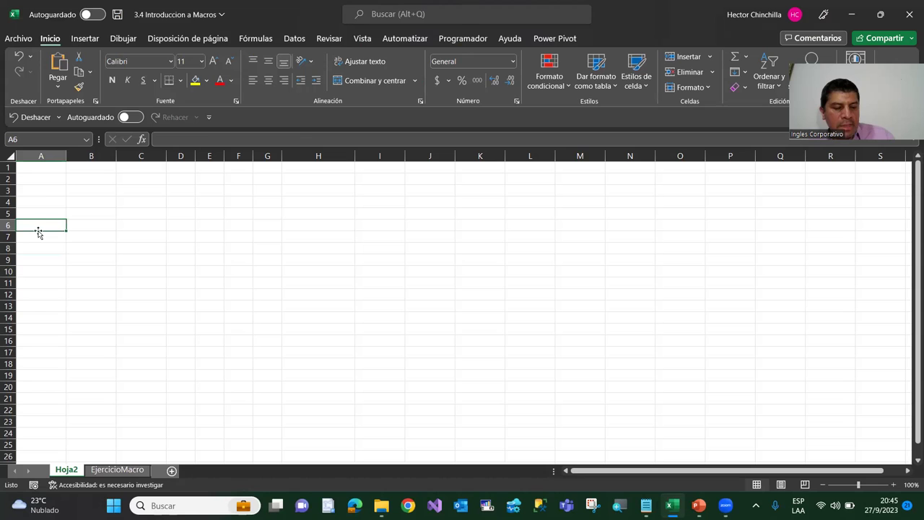
# View the "Trabajando con Macros" slide in the PowerPoint slideshow and return to the Excel workbook.
pyautogui.hotkey('alt', 'Tab')
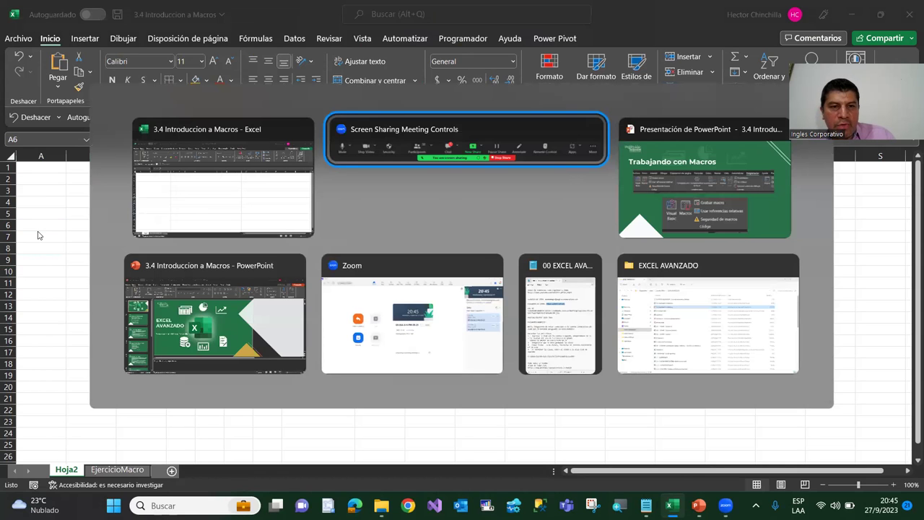
pyautogui.press('Tab')
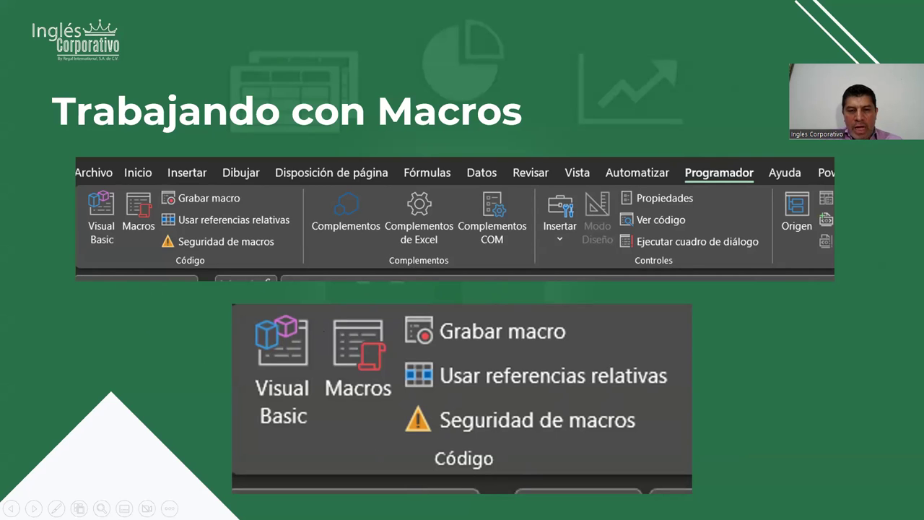
pyautogui.hotkey('alt', 'Tab')
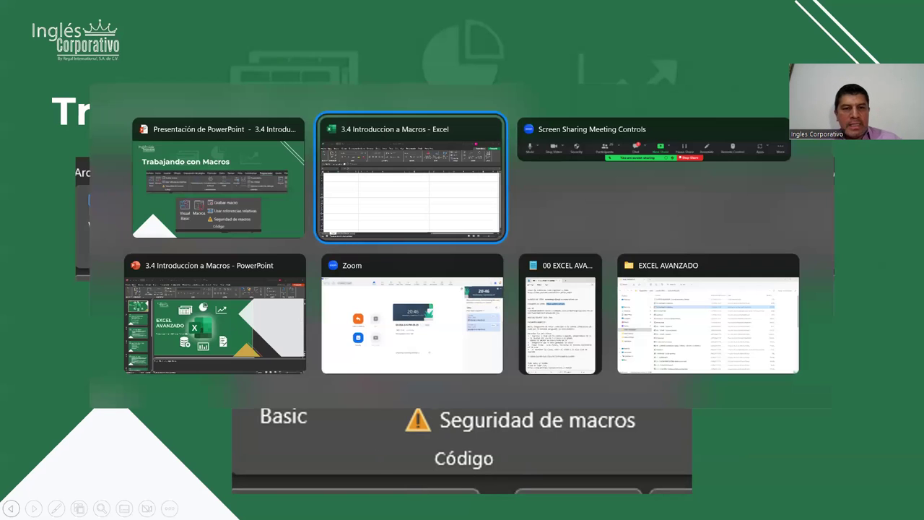
pyautogui.hotkey('alt', 'Tab')
pyautogui.hotkey('alt', 'Tab')
pyautogui.hotkey('alt', 'Tab')
pyautogui.hotkey('alt', 'Tab')
pyautogui.hotkey('alt', 'Tab')
pyautogui.hotkey('alt', 'Tab')
pyautogui.hotkey('alt', 'Tab')
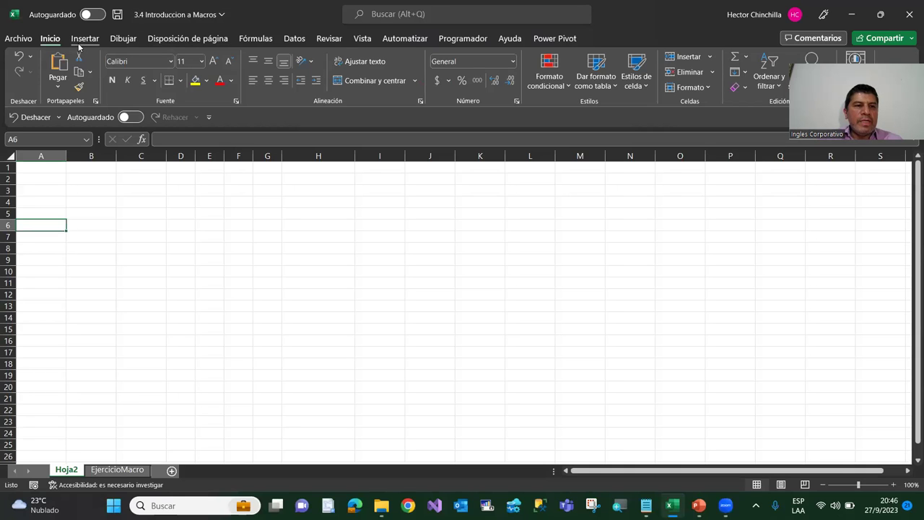
# Browse the ribbon's command sets through to the Programador commands.
pyautogui.scroll(-3, 83, 42)
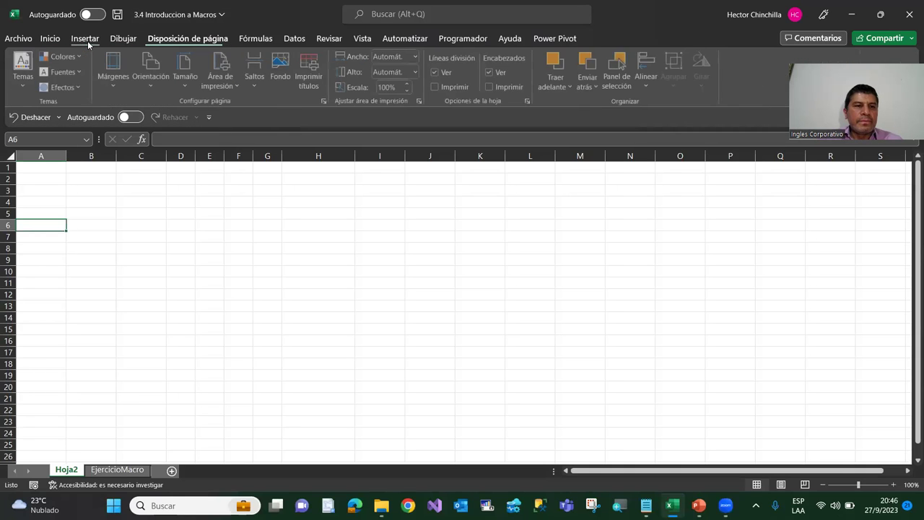
pyautogui.scroll(-1, 87, 40)
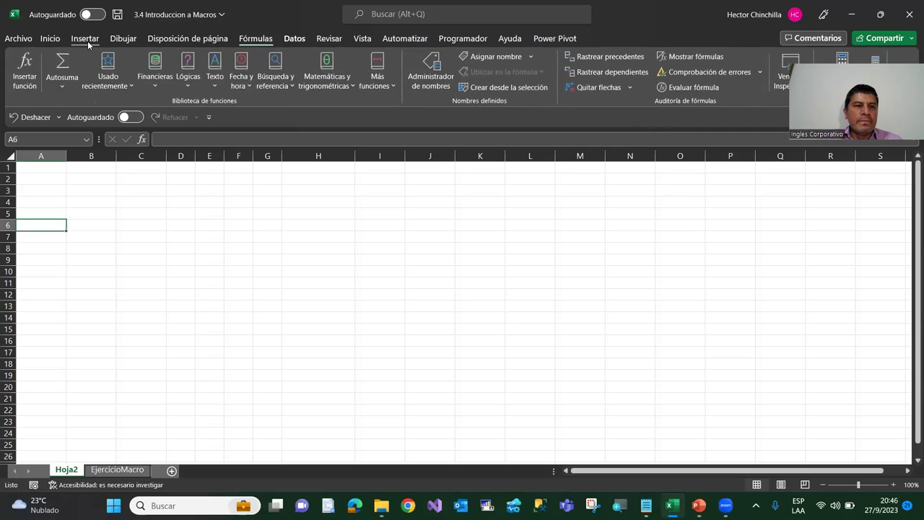
pyautogui.scroll(-1, 88, 40)
pyautogui.scroll(-1, 87, 40)
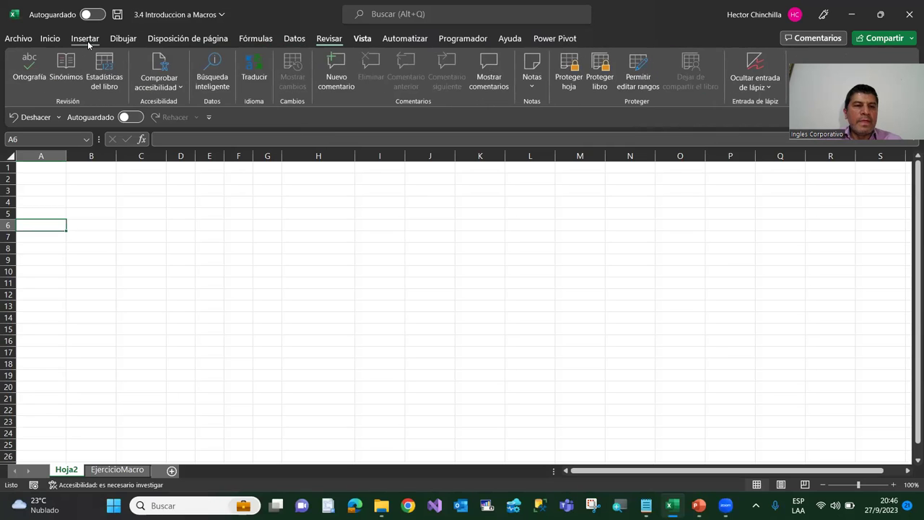
pyautogui.scroll(-2, 87, 40)
pyautogui.scroll(-1, 87, 40)
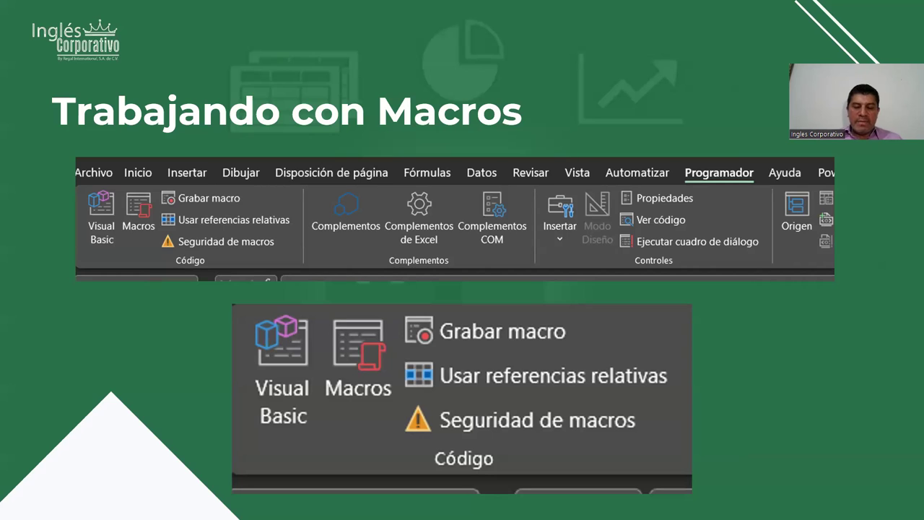
# Advance the PowerPoint slideshow to the slide explaining the Grabar Macro tool and its limitations.
pyautogui.click(724, 356)
pyautogui.click(628, 308)
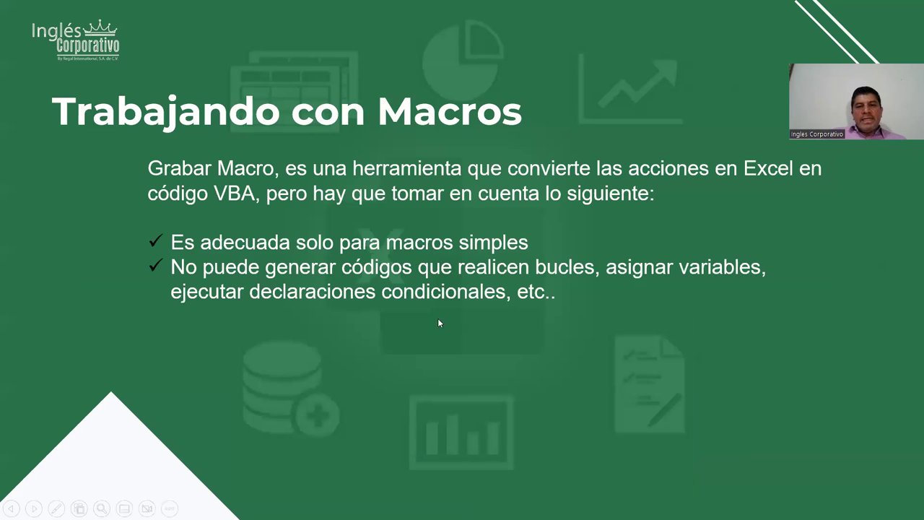
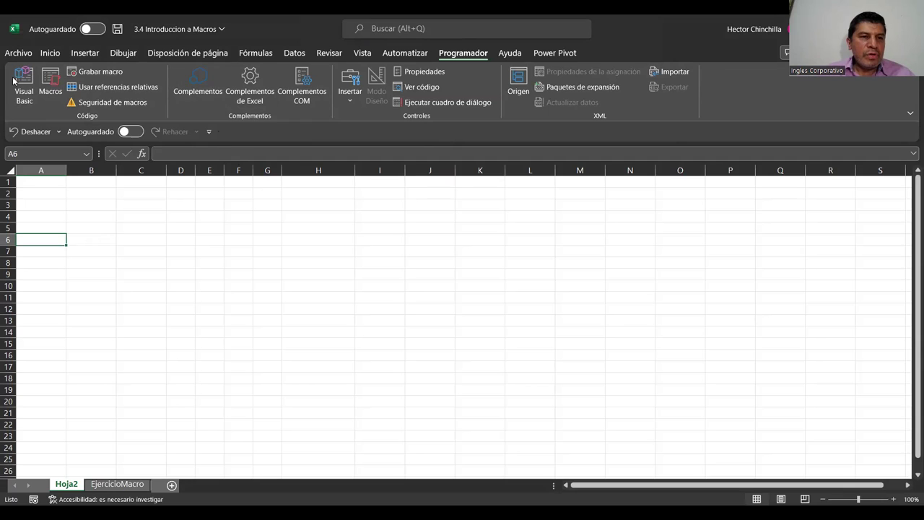
# Enter a person's first name in cell A3 of the Hoja2 sheet in Excel.
pyautogui.click(121, 283)
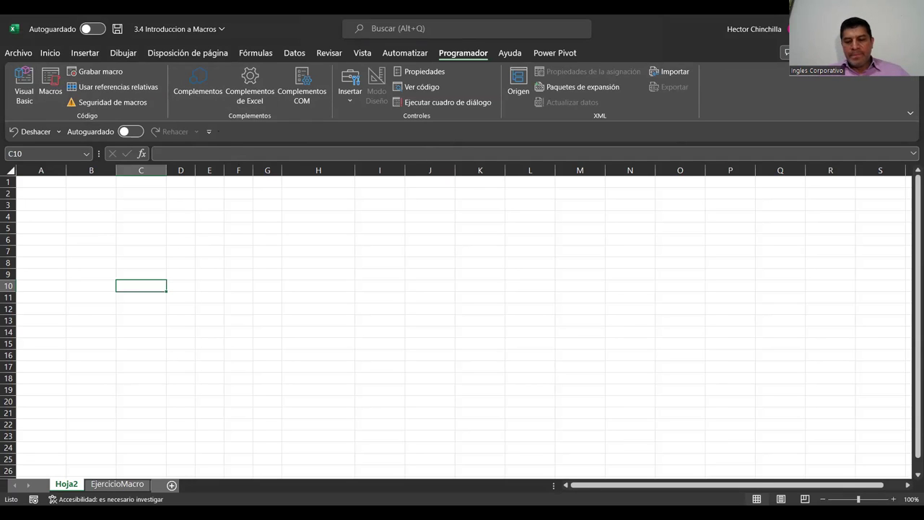
pyautogui.press('Up')
pyautogui.press('Up')
pyautogui.press('Up')
pyautogui.press('Up')
pyautogui.press('Up')
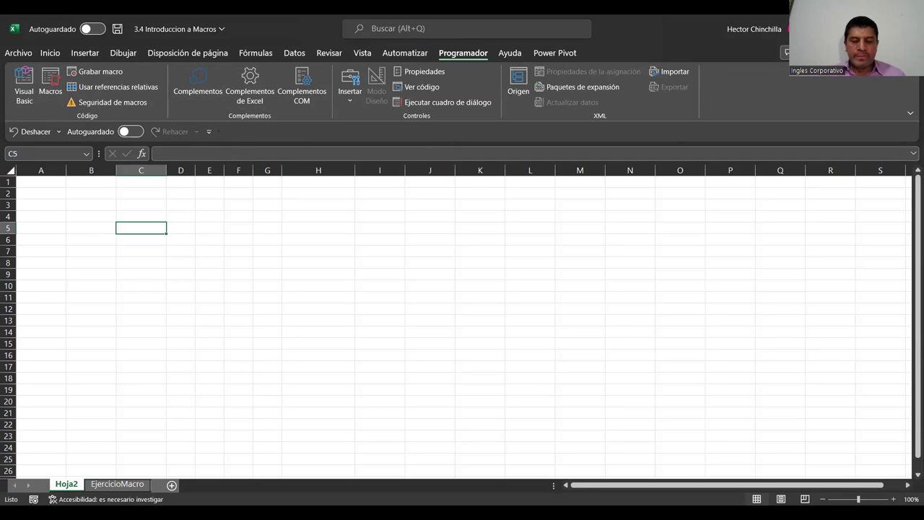
pyautogui.press('Left')
pyautogui.press('Left')
pyautogui.press('Up')
pyautogui.press('Up')
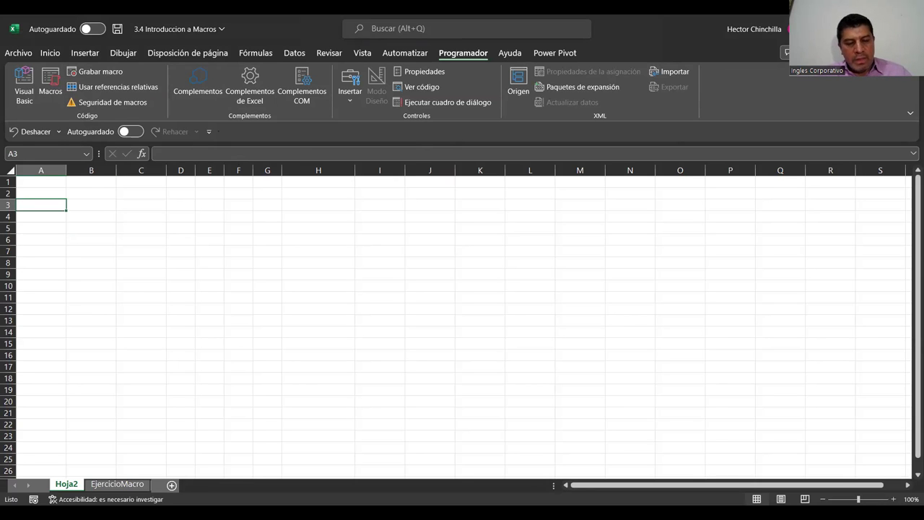
pyautogui.write('hector')
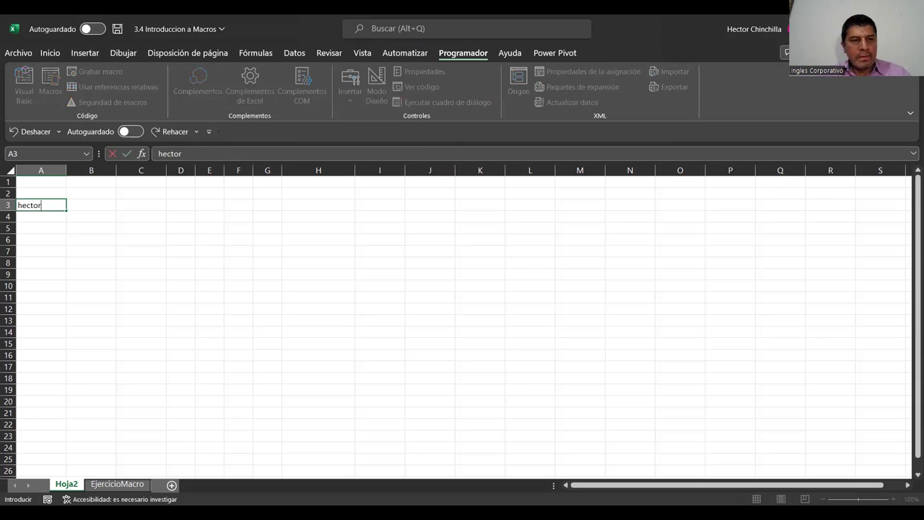
pyautogui.press('Return')
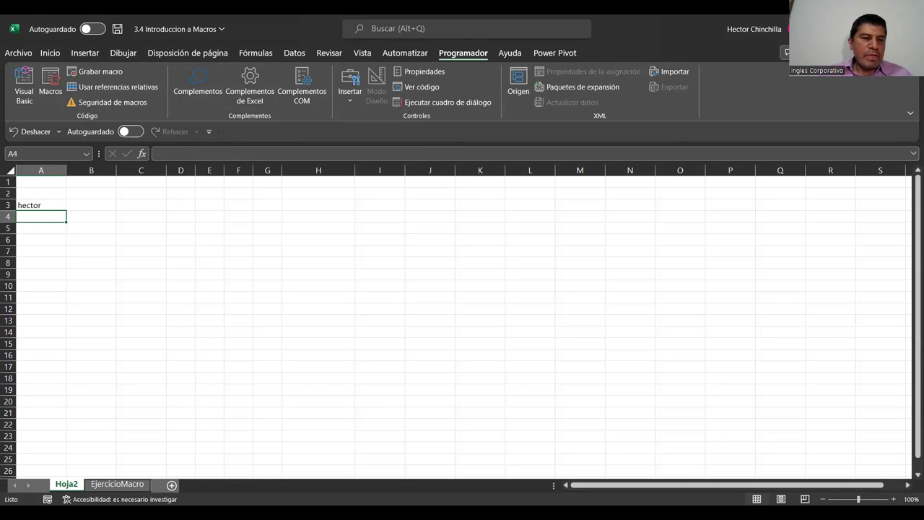
# Increase the font size of the name in cell A3 to 16.
pyautogui.click(41, 205)
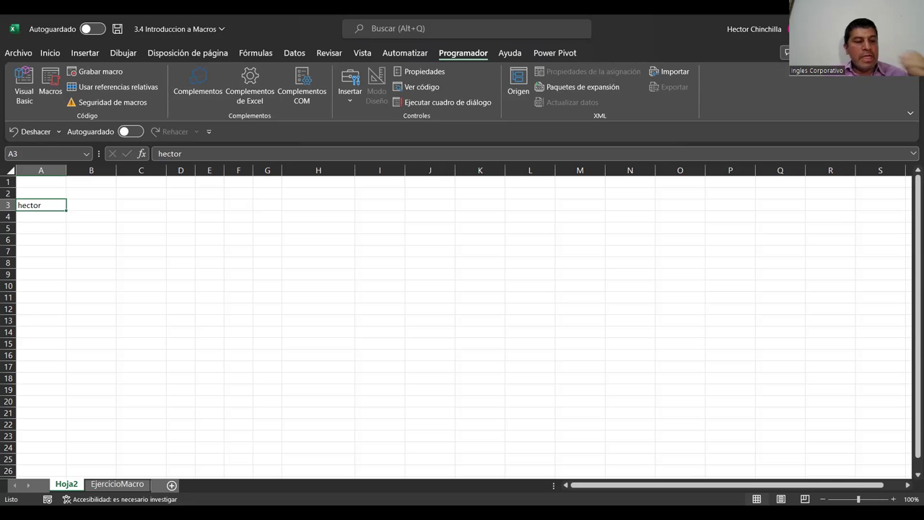
pyautogui.click(50, 54)
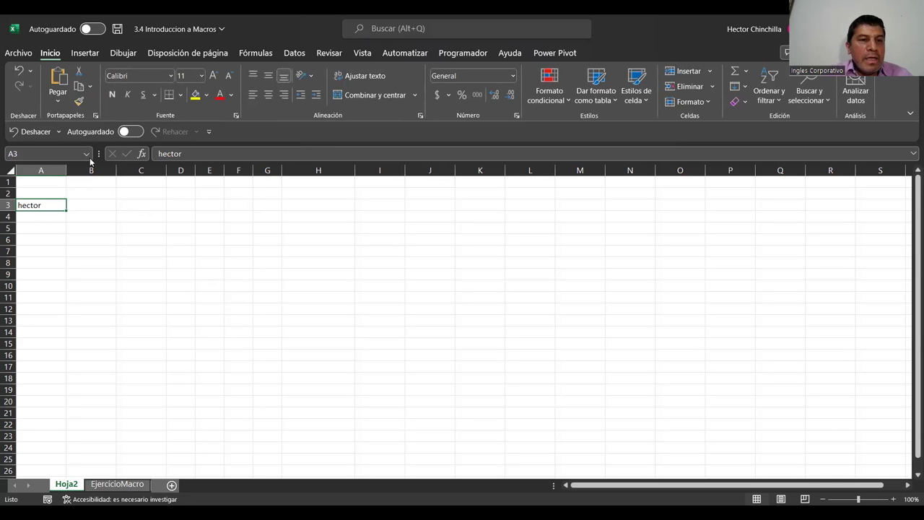
pyautogui.click(213, 75)
pyautogui.click(213, 75)
pyautogui.click(213, 75)
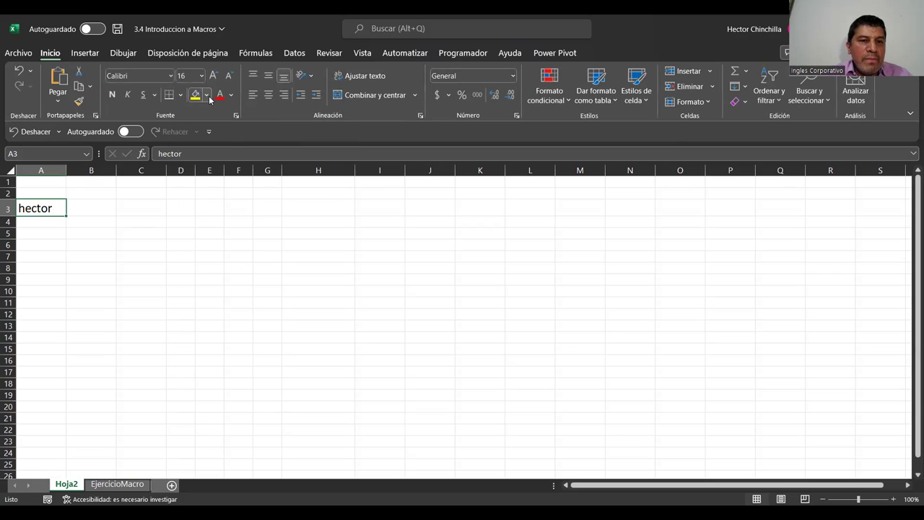
# Fill cell A3 with the orange theme color and make its text bold.
pyautogui.click(209, 99)
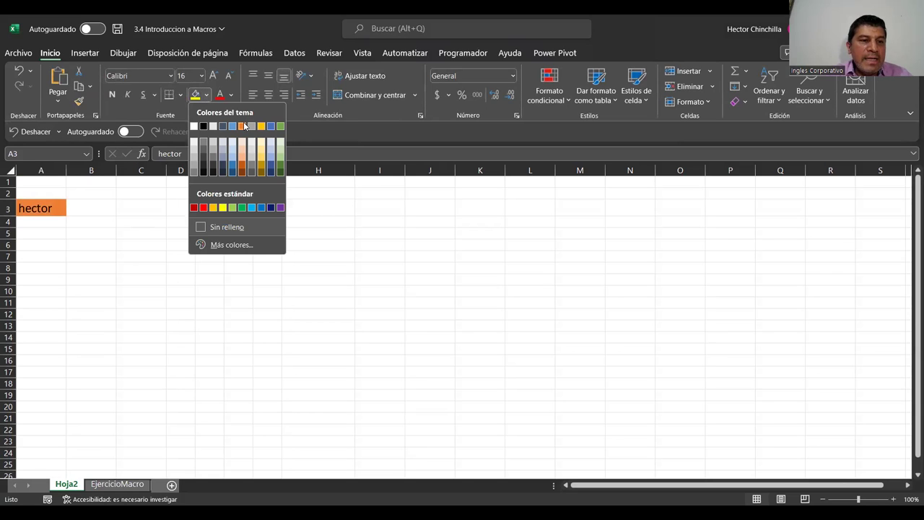
pyautogui.click(169, 210)
pyautogui.click(113, 96)
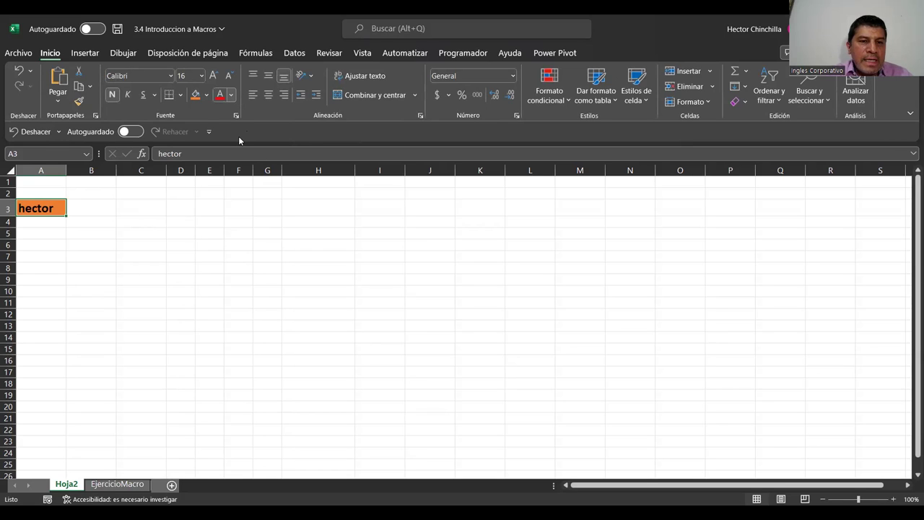
# Set the text color of cell A3 to standard dark blue and apply a thick outside border.
pyautogui.click(232, 98)
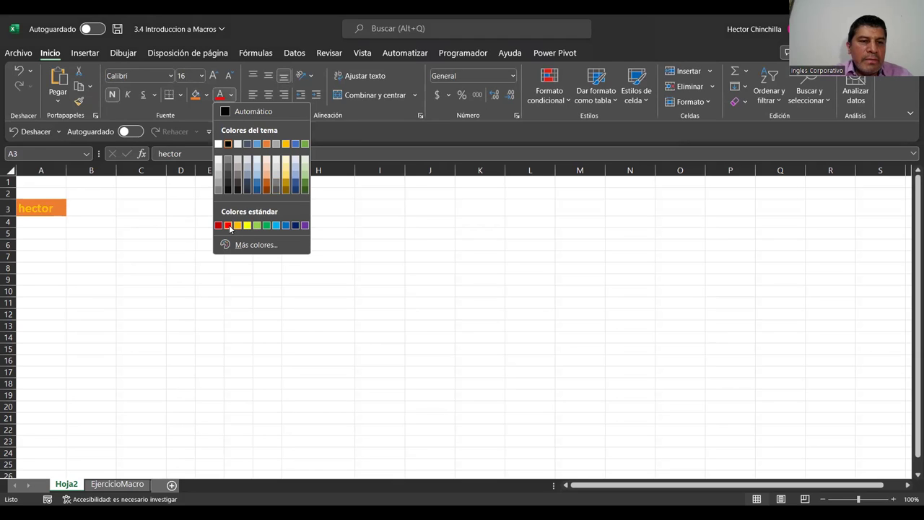
pyautogui.click(295, 226)
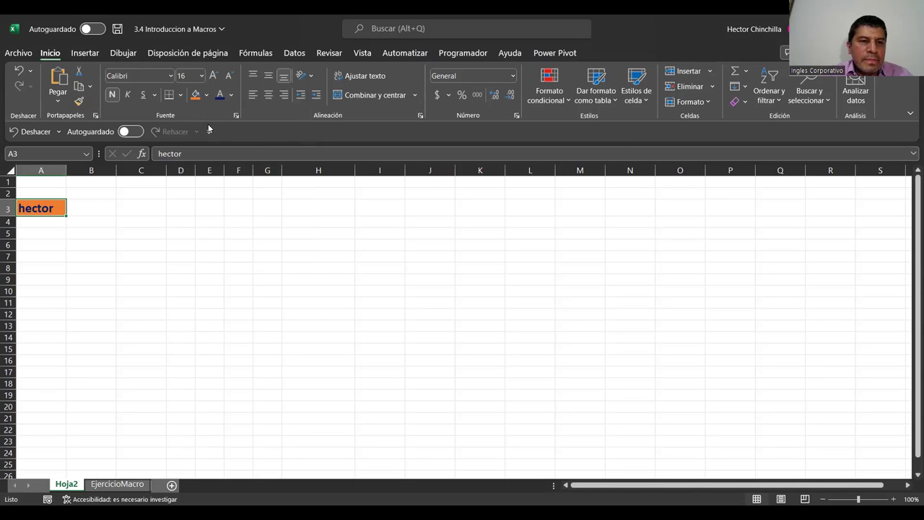
pyautogui.click(180, 97)
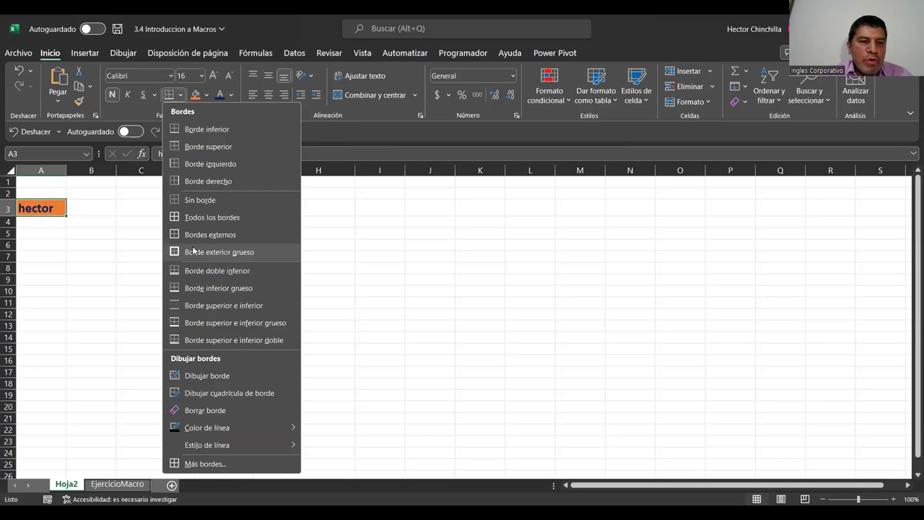
pyautogui.click(39, 247)
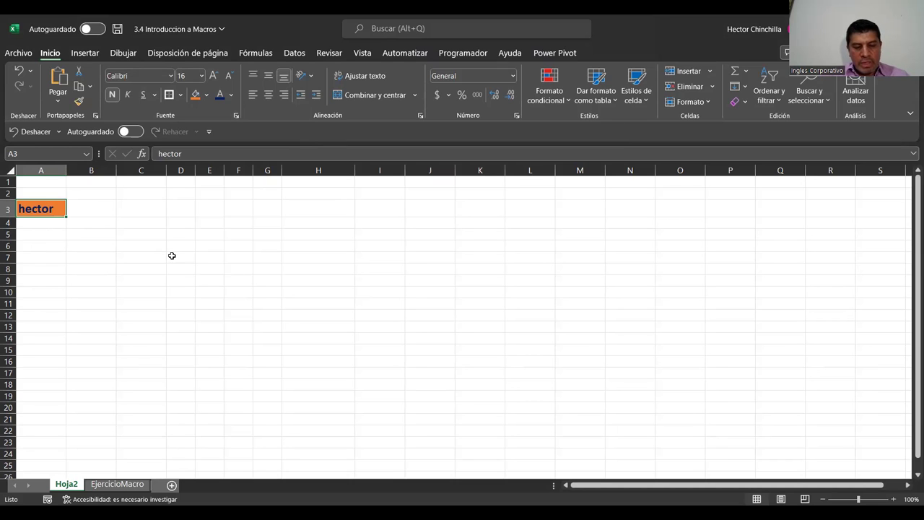
# Undo all the formatting applied to cell A3 and the entry of the first name in it.
pyautogui.hotkey('ctrl', 'z')
pyautogui.hotkey('ctrl', 'z')
pyautogui.hotkey('ctrl', 'z')
pyautogui.hotkey('ctrl', 'z')
pyautogui.hotkey('ctrl', 'z')
pyautogui.hotkey('ctrl', 'z')
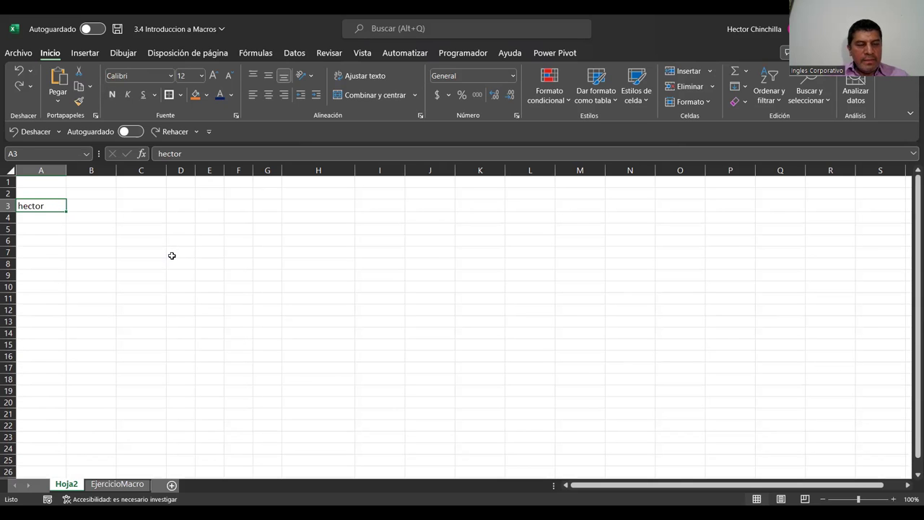
pyautogui.hotkey('ctrl', 'z')
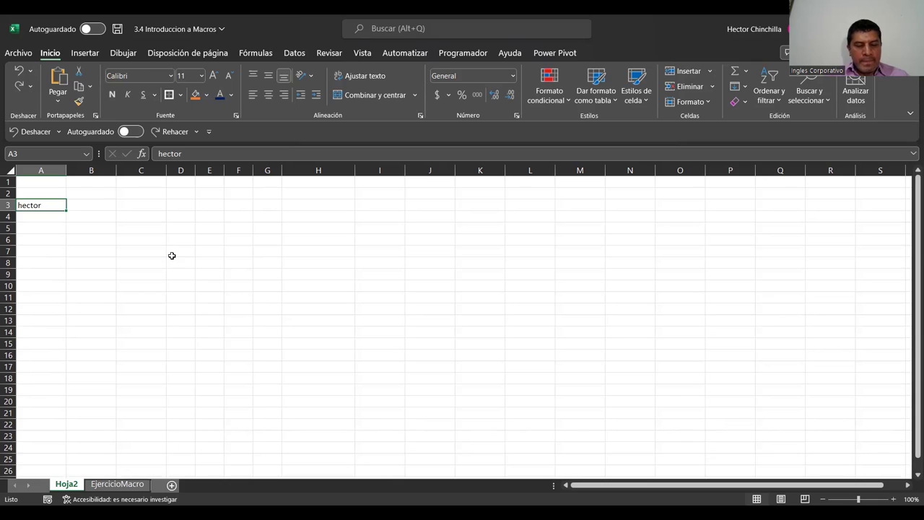
pyautogui.hotkey('ctrl', 'z')
# Enter a person's first name in cell A5 and select that cell.
pyautogui.press('Down')
pyautogui.press('Down')
pyautogui.press('Up')
pyautogui.press('Up')
pyautogui.press('Down')
pyautogui.press('Down')
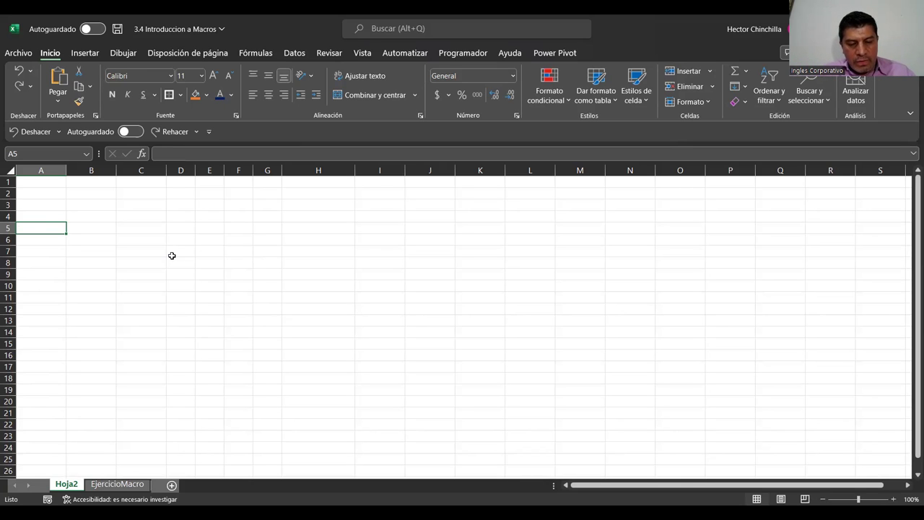
pyautogui.write('Hector')
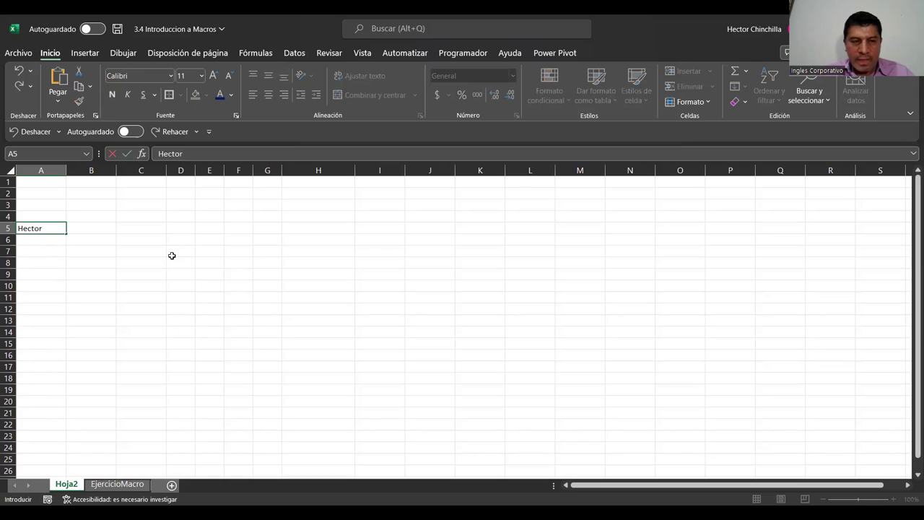
pyautogui.press('Return')
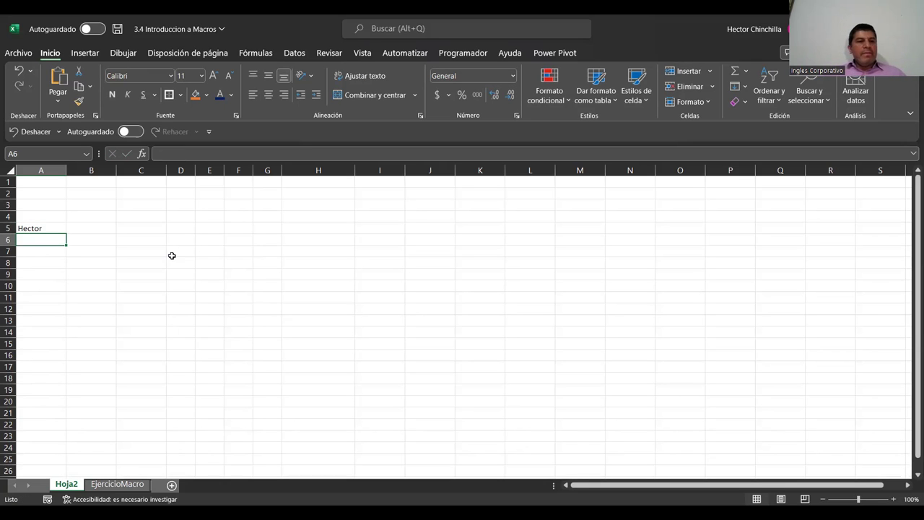
pyautogui.click(52, 229)
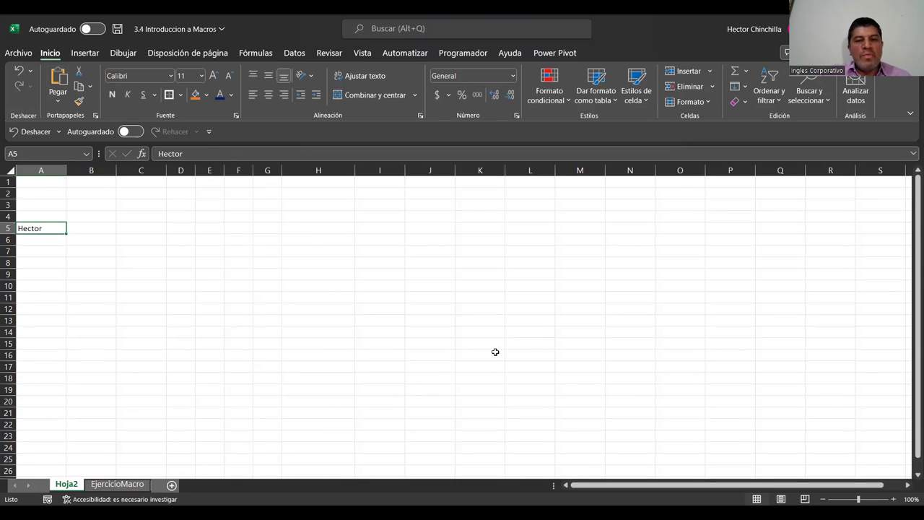
# Set up a new macro recording named Macro1, stored in this workbook, with the shortcut Ctrl+a.
pyautogui.click(79, 55)
pyautogui.scroll(-1, 80, 58)
pyautogui.scroll(-4, 78, 56)
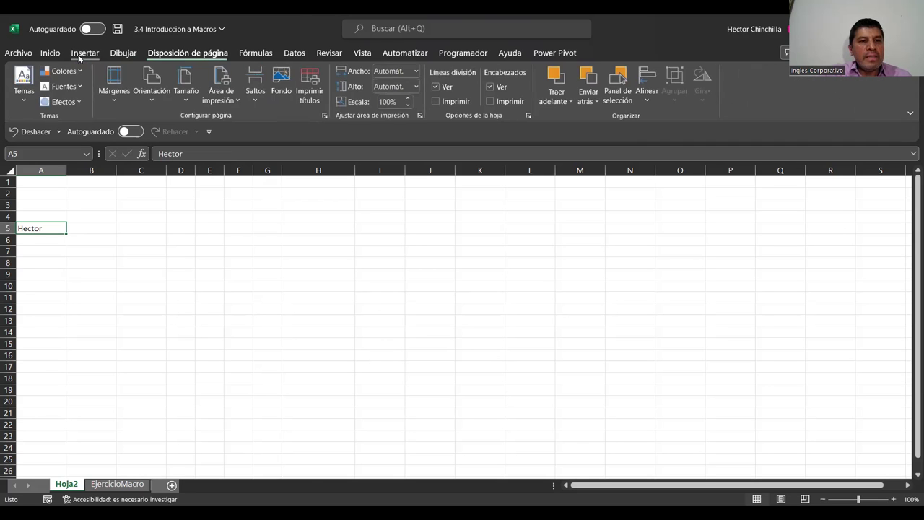
pyautogui.scroll(-2, 79, 54)
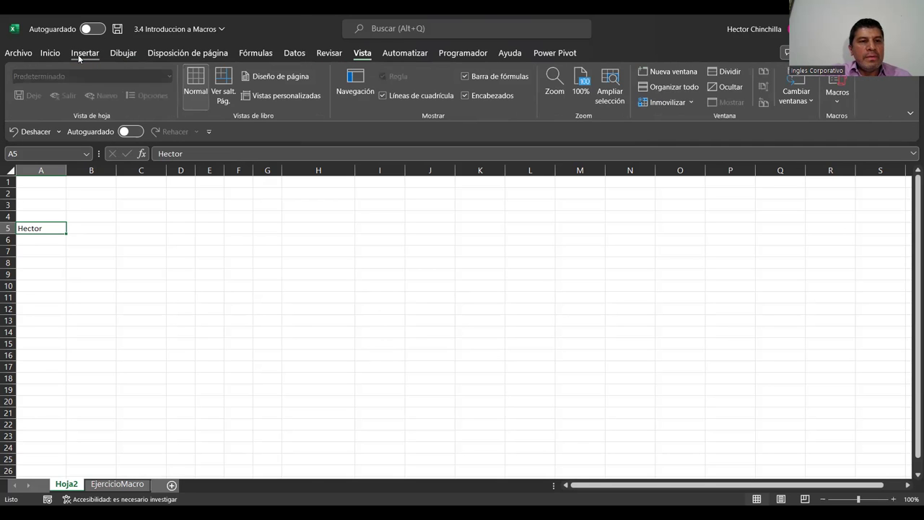
pyautogui.scroll(-1, 79, 53)
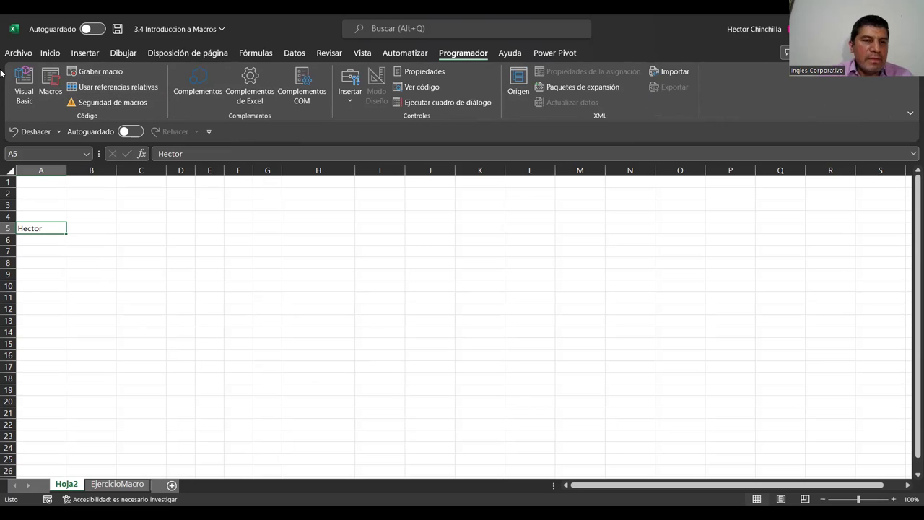
pyautogui.click(108, 70)
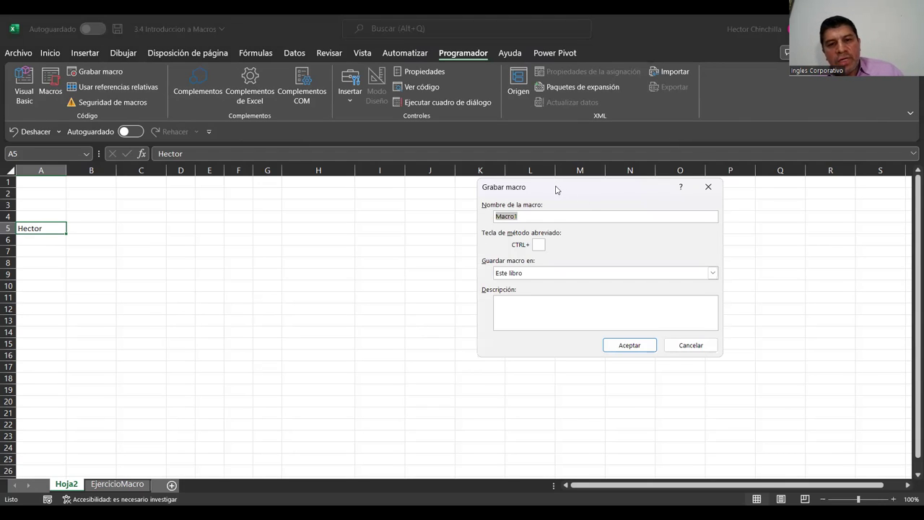
pyautogui.moveTo(556, 190); pyautogui.dragTo(468, 187)
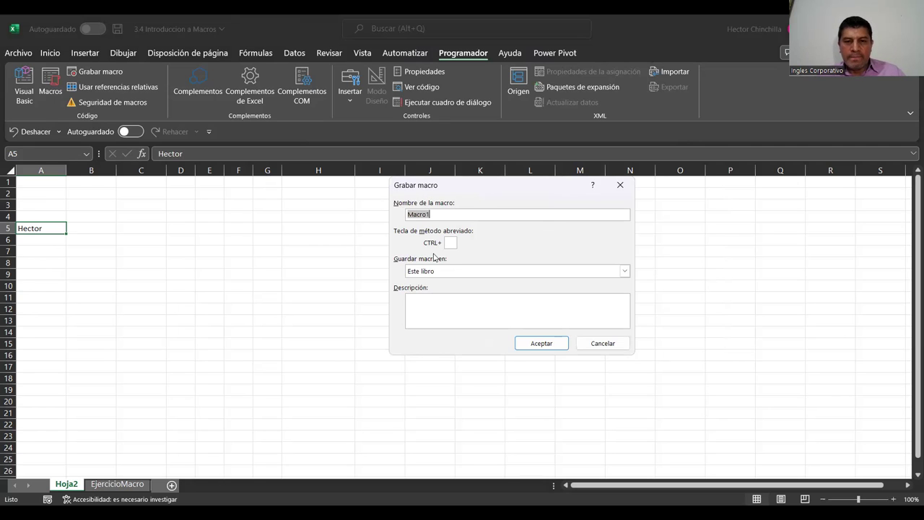
pyautogui.click(450, 243)
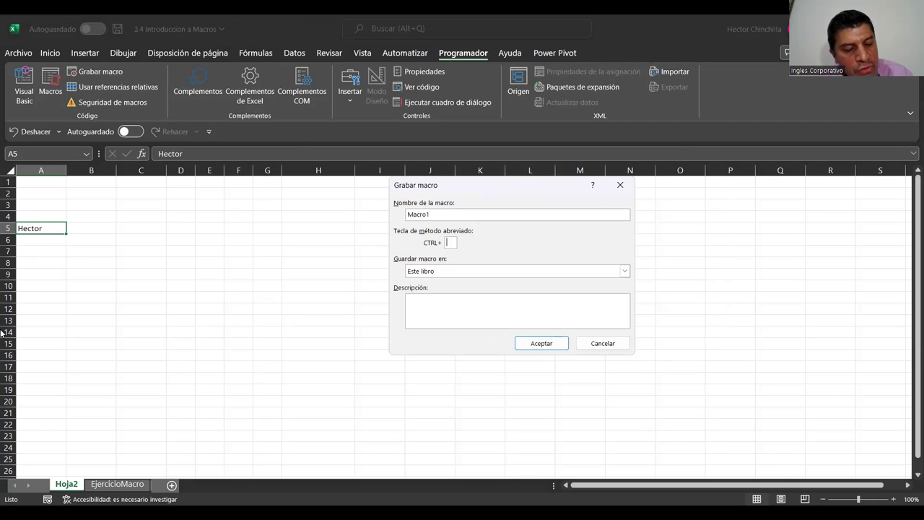
pyautogui.write('a')
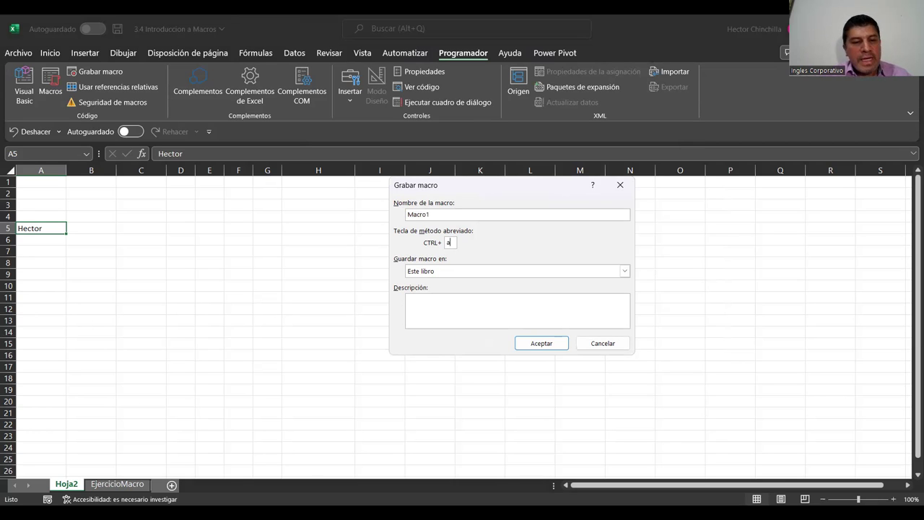
# Describe the macro as "Macro 1" and start recording it.
pyautogui.click(425, 297)
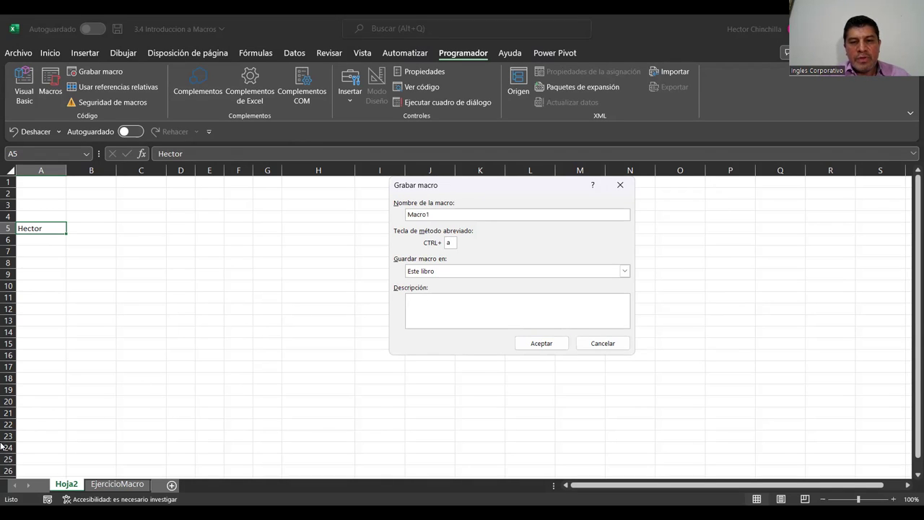
pyautogui.write('Ma')
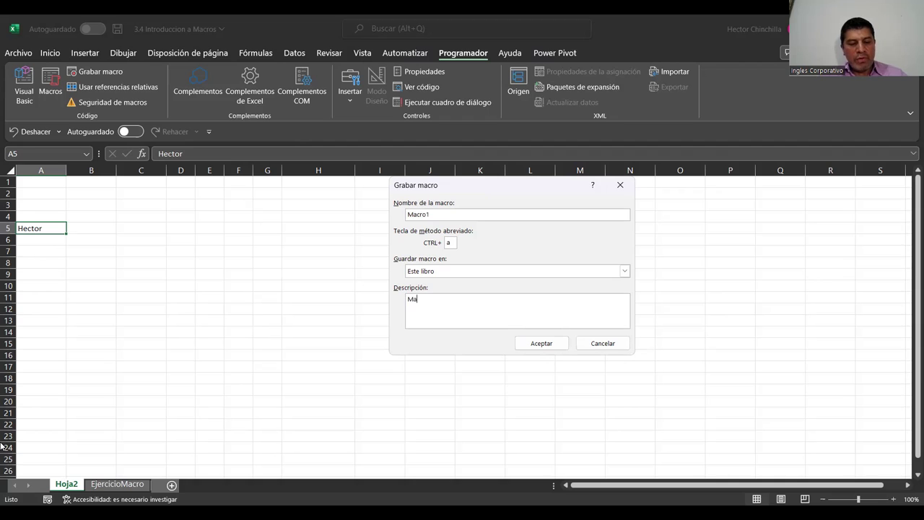
pyautogui.write('cro 1')
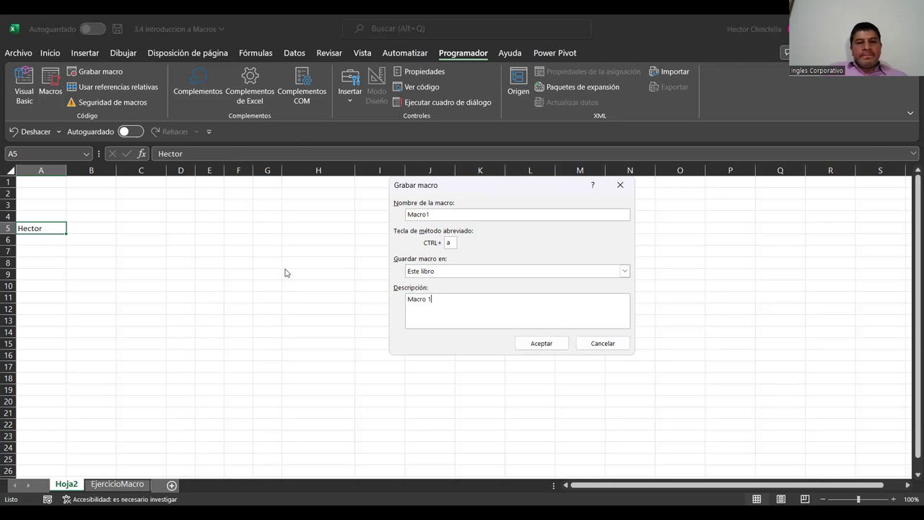
pyautogui.click(540, 344)
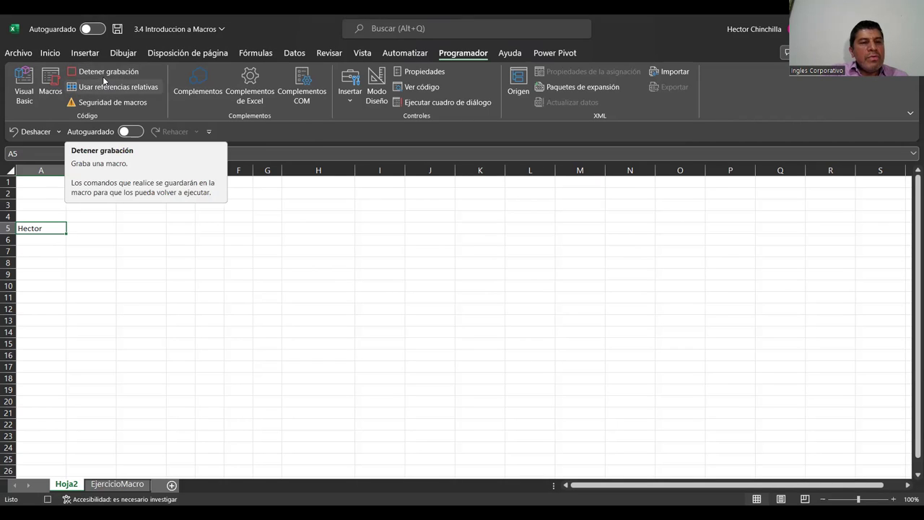
# Increase the font size of the name in cell A5 to 18.
pyautogui.click(54, 53)
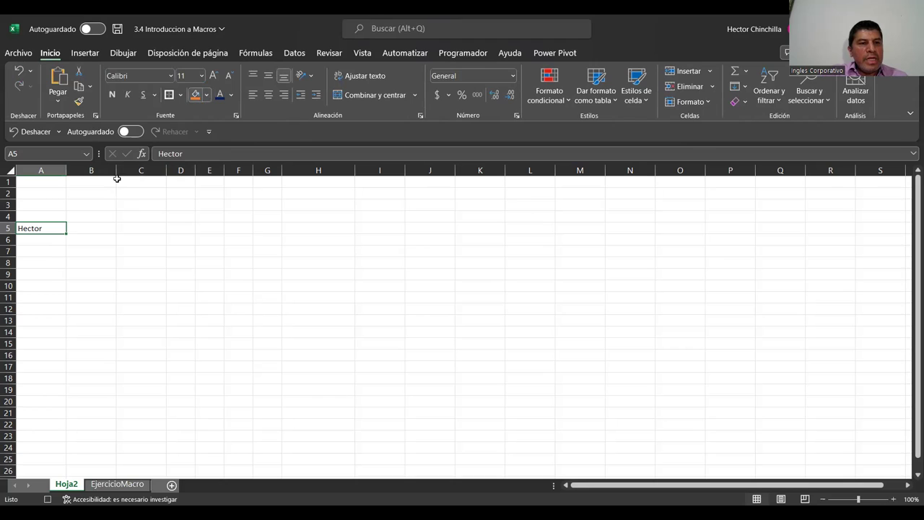
pyautogui.click(214, 76)
pyautogui.click(213, 76)
pyautogui.click(214, 75)
pyautogui.click(214, 76)
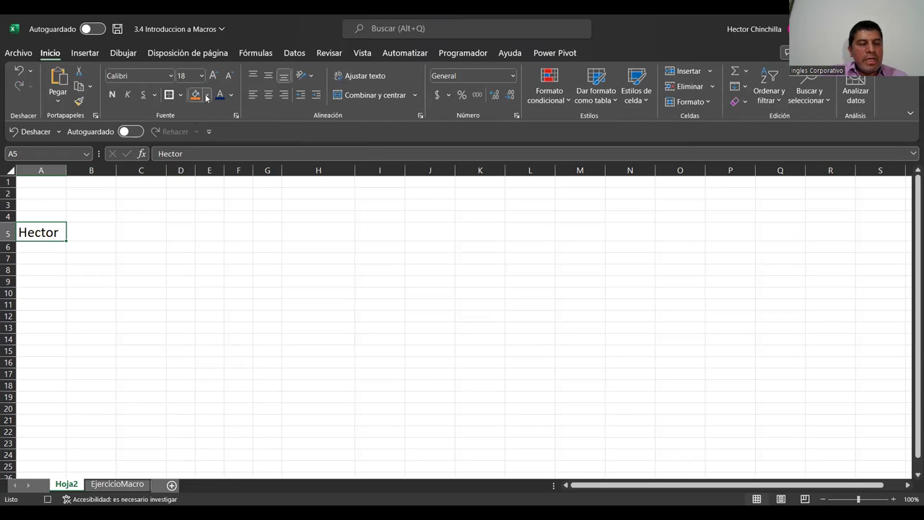
# Fill cell A5 with the orange theme color and set its text to the blue-gray theme color.
pyautogui.click(206, 96)
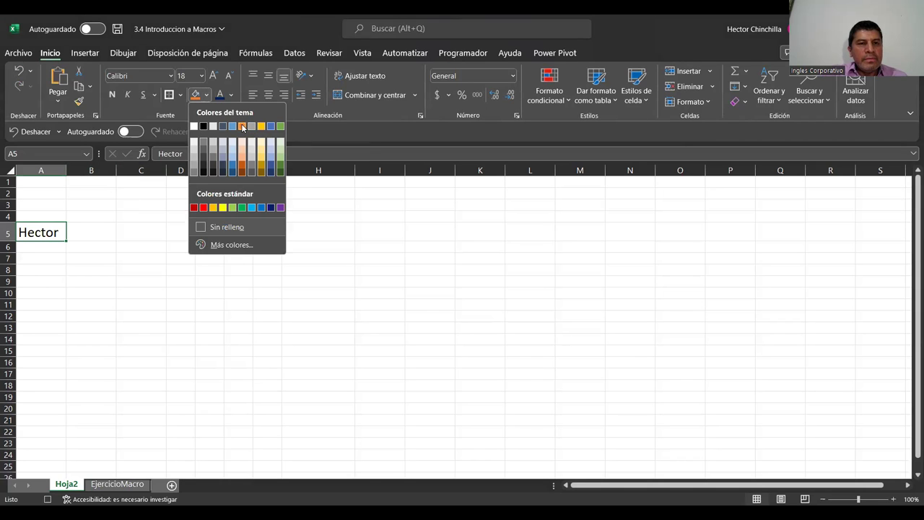
pyautogui.click(242, 128)
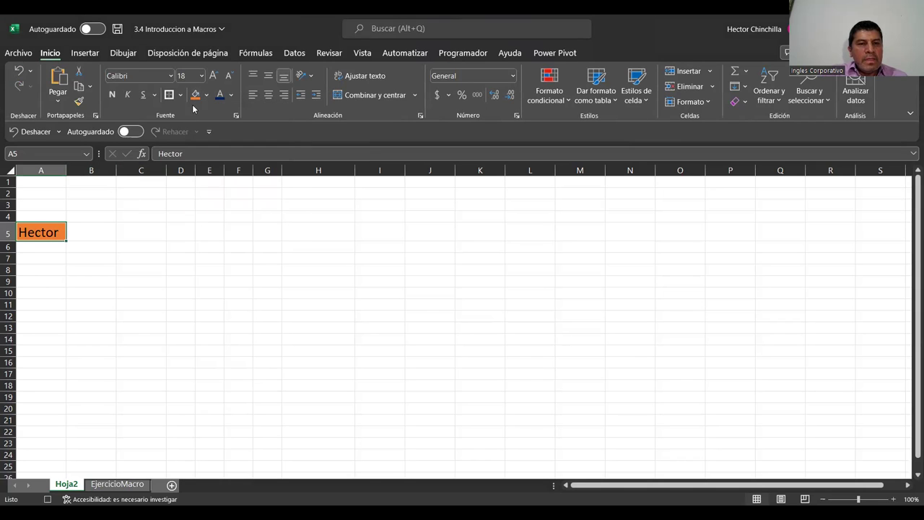
pyautogui.click(232, 96)
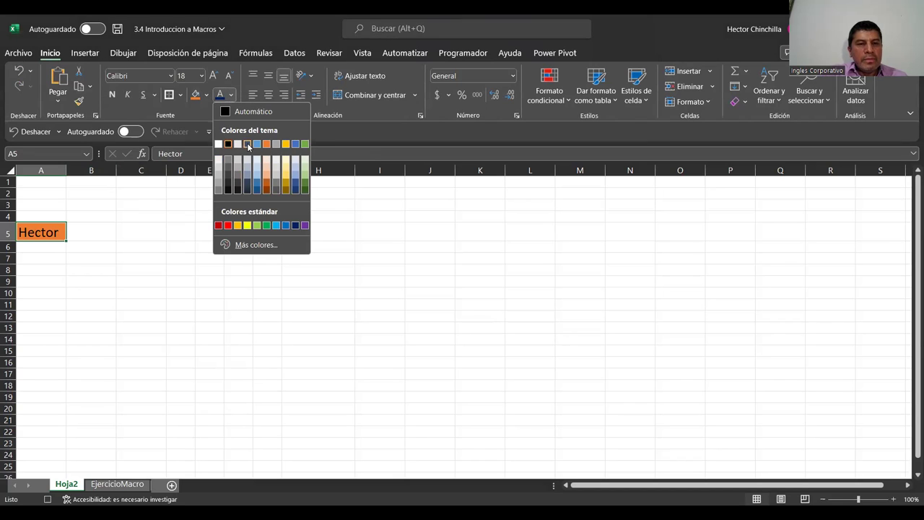
pyautogui.click(249, 146)
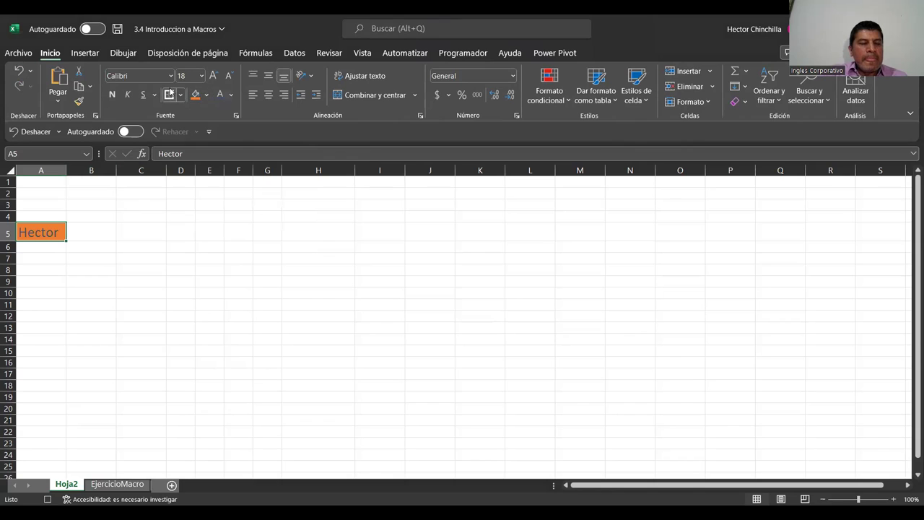
# Make the name in cell A5 bold and apply a thick outside border to the cell.
pyautogui.click(112, 96)
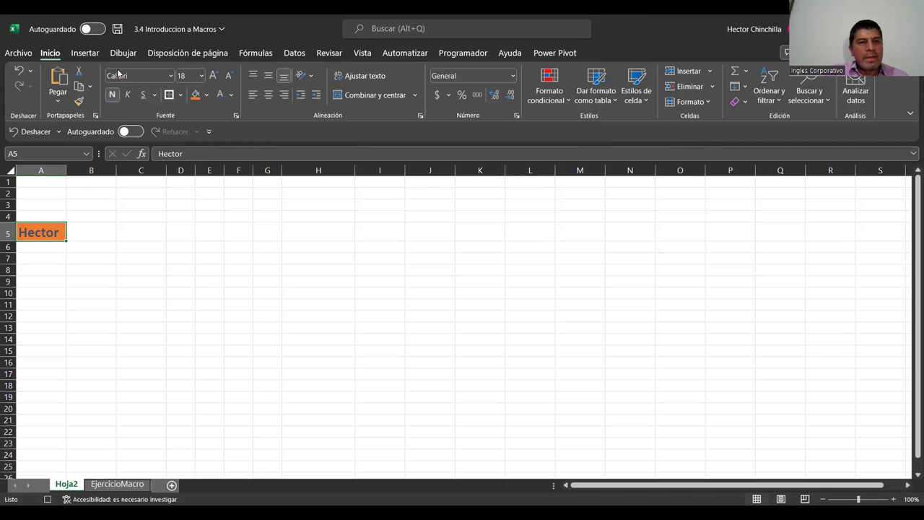
pyautogui.click(181, 96)
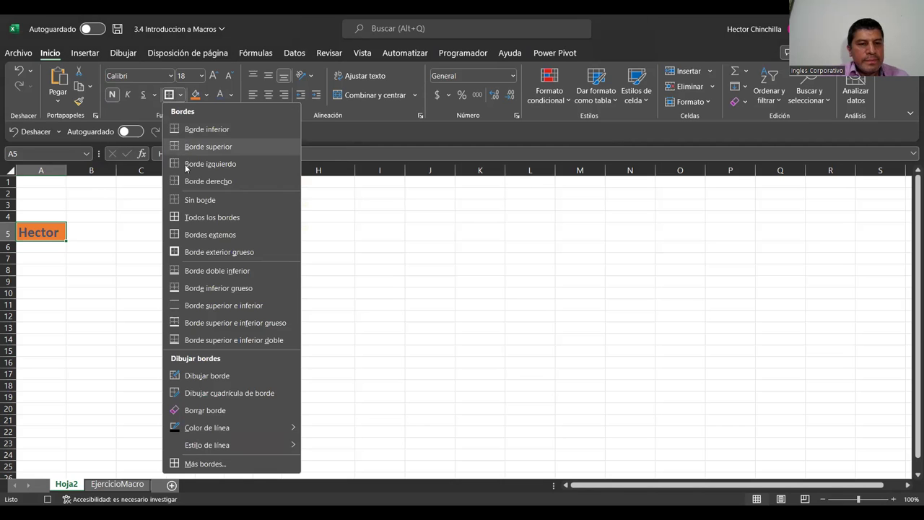
pyautogui.click(173, 254)
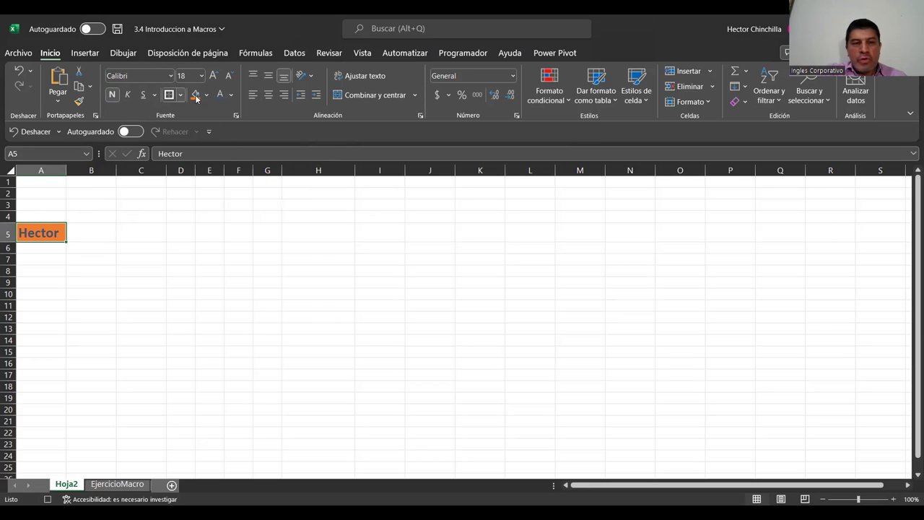
# Stop recording the macro with the Programador tools.
pyautogui.scroll(-4, 99, 57)
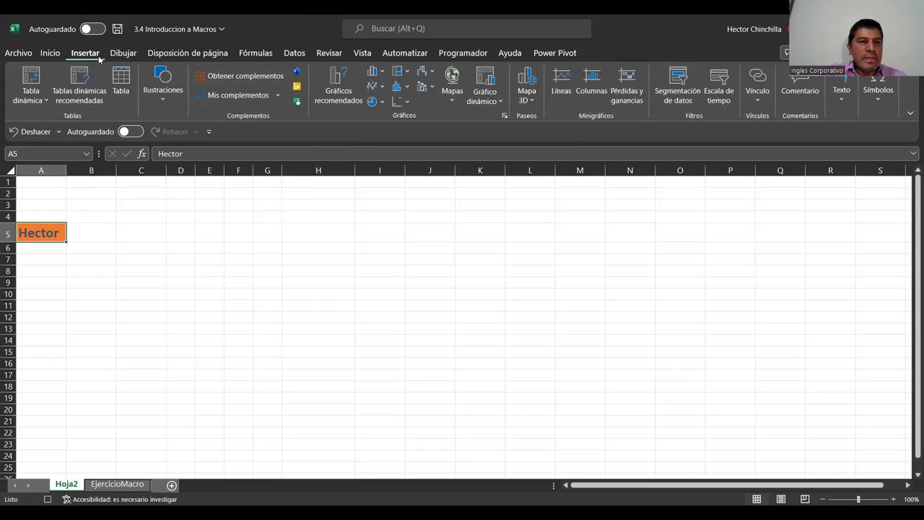
pyautogui.scroll(-3, 99, 55)
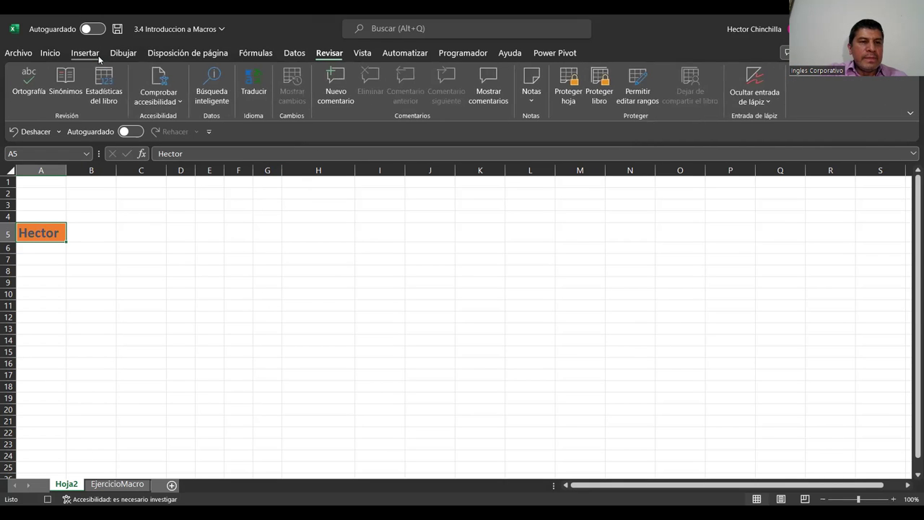
pyautogui.scroll(-3, 98, 55)
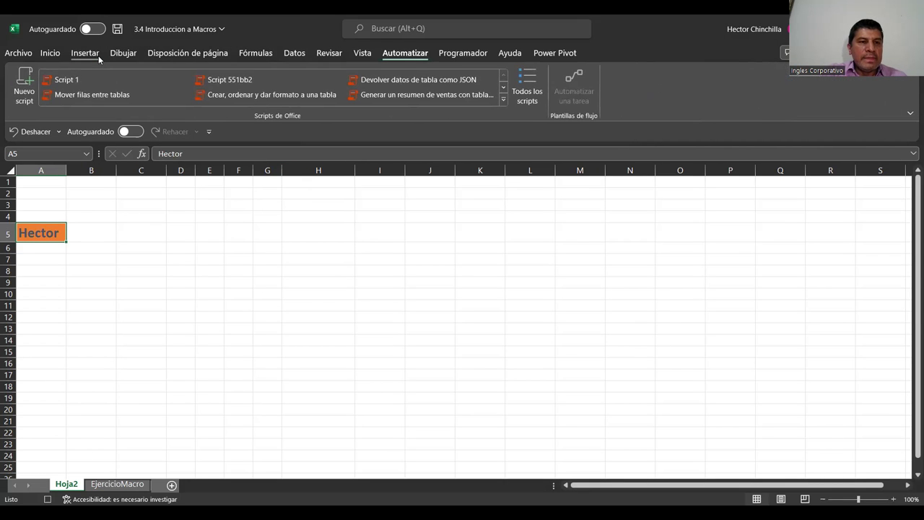
pyautogui.scroll(1, 99, 55)
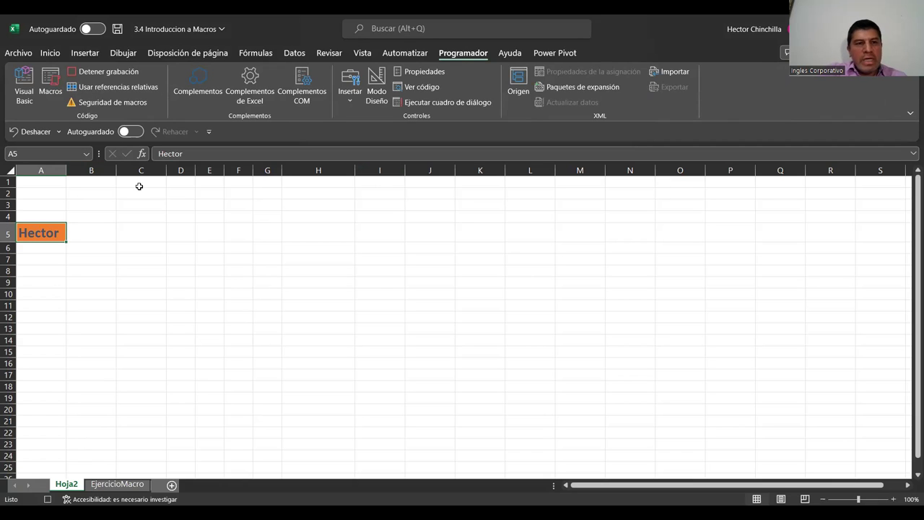
pyautogui.click(111, 74)
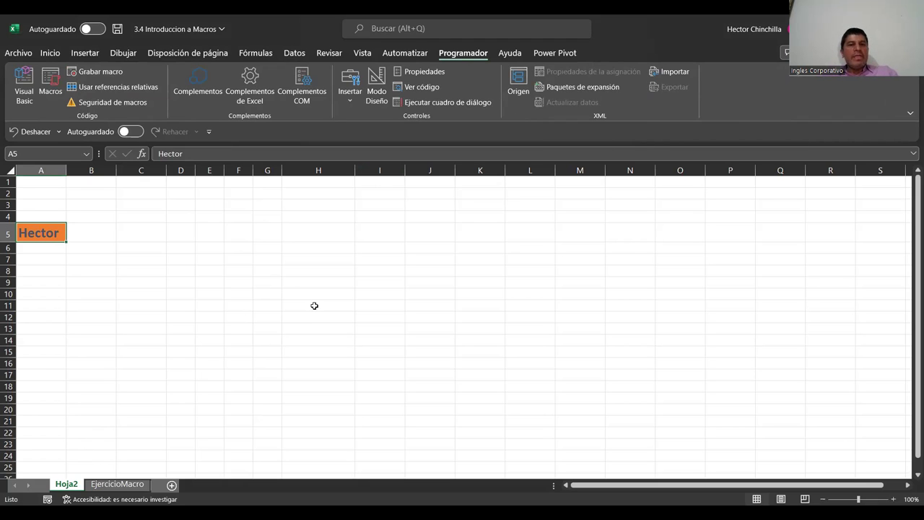
# Check the list of available macros for the recorded Macro1, without running it, and close the list.
pyautogui.click(87, 287)
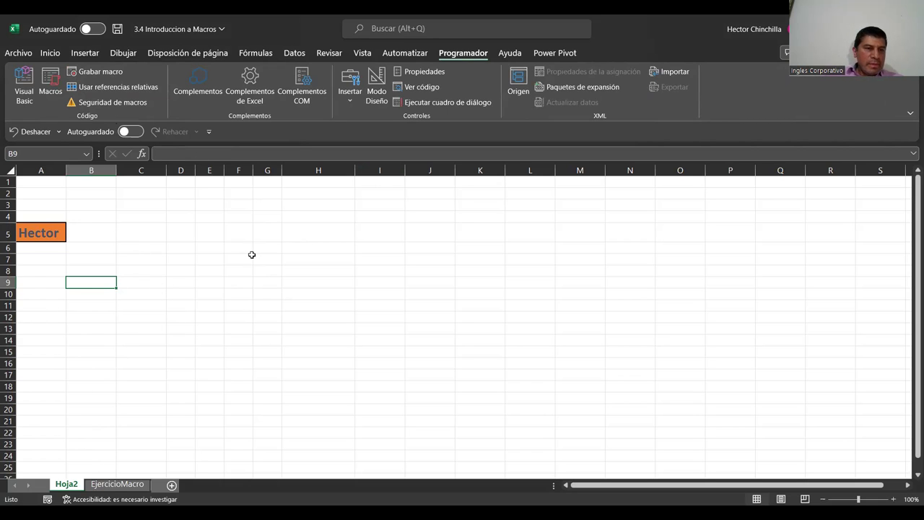
pyautogui.click(51, 84)
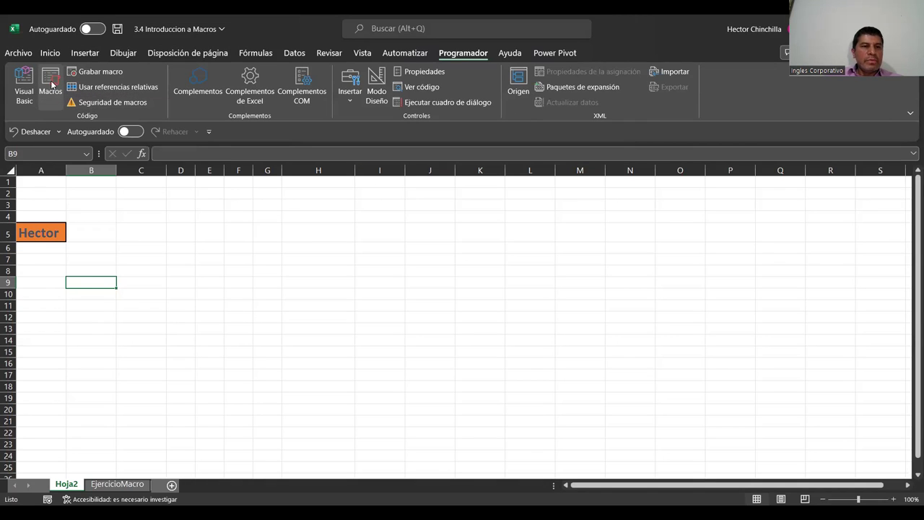
pyautogui.click(52, 85)
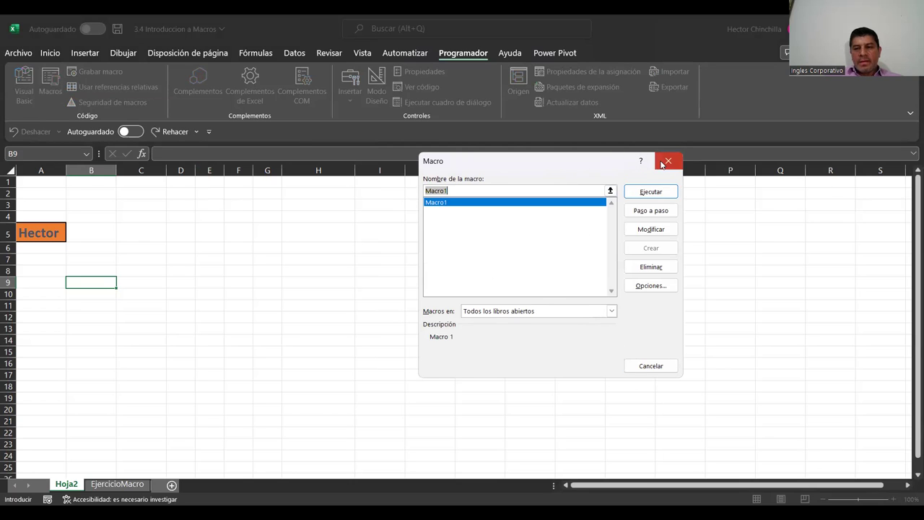
pyautogui.press('Return')
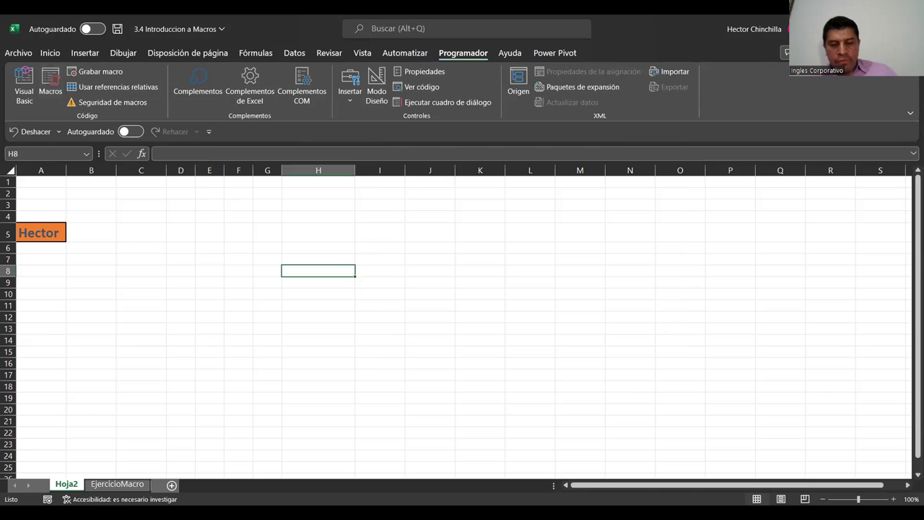
pyautogui.press('Up')
pyautogui.press('Left')
pyautogui.press('Left')
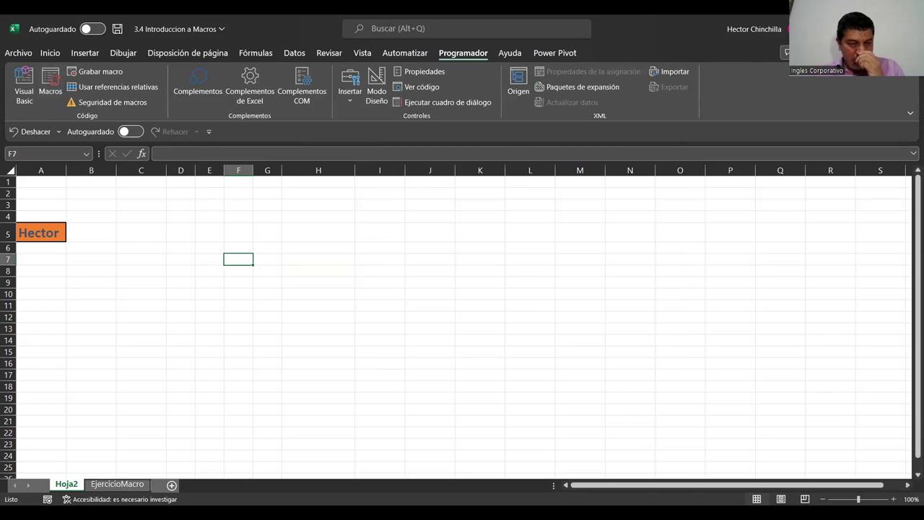
pyautogui.press('Up')
pyautogui.press('Right')
pyautogui.press('Down')
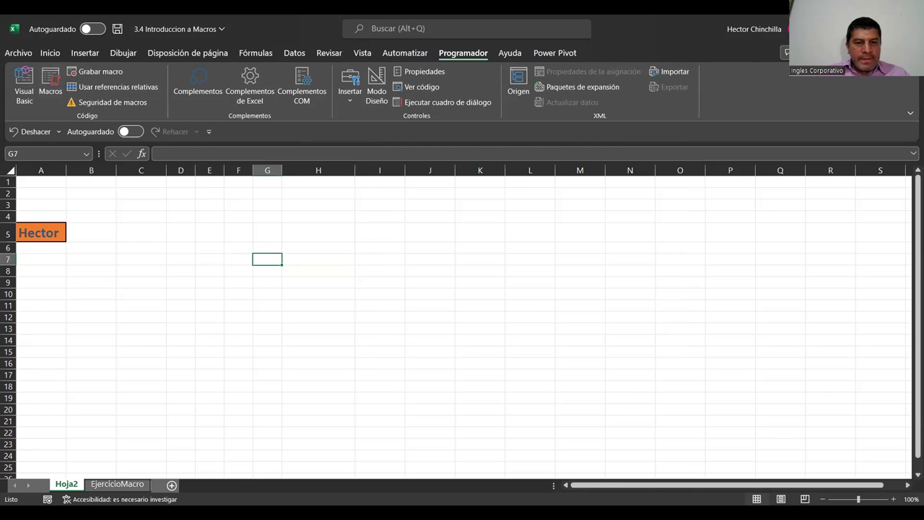
pyautogui.press('Right')
pyautogui.press('Down')
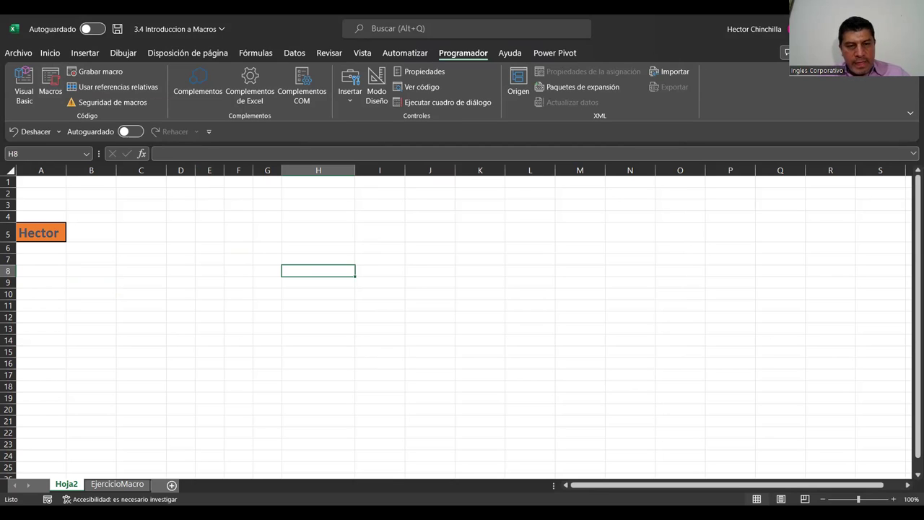
# Enter a person's first name in cell H8 of Hoja2 and run Macro1 on that cell to format it.
pyautogui.write('Armando')
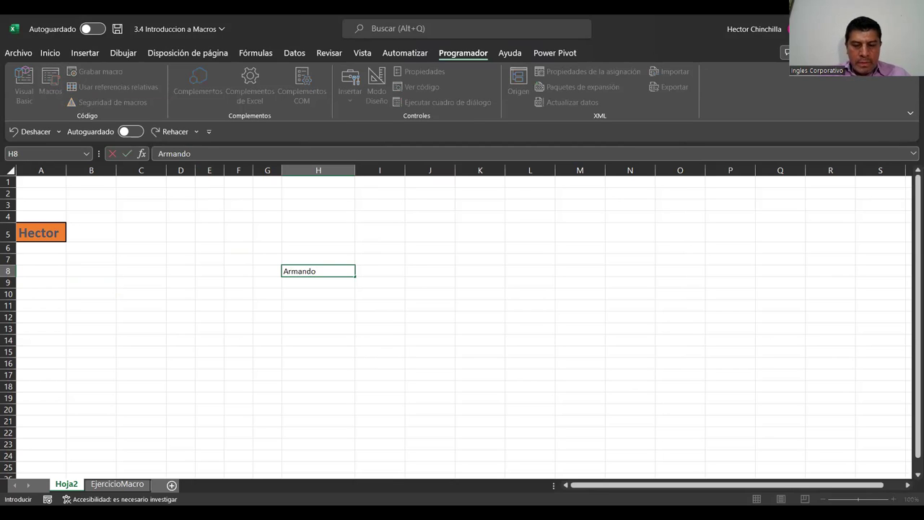
pyautogui.press('Return')
pyautogui.press('Up')
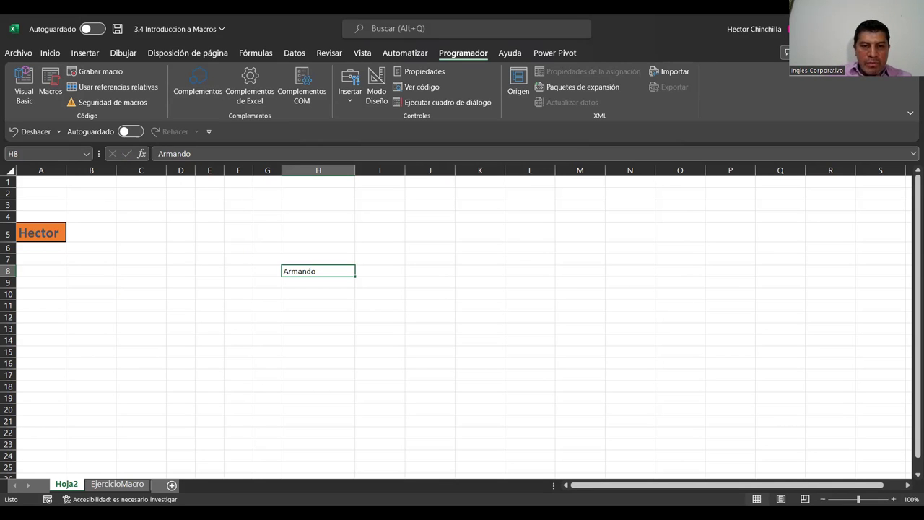
pyautogui.hotkey('ctrl', 'shift', 'm')
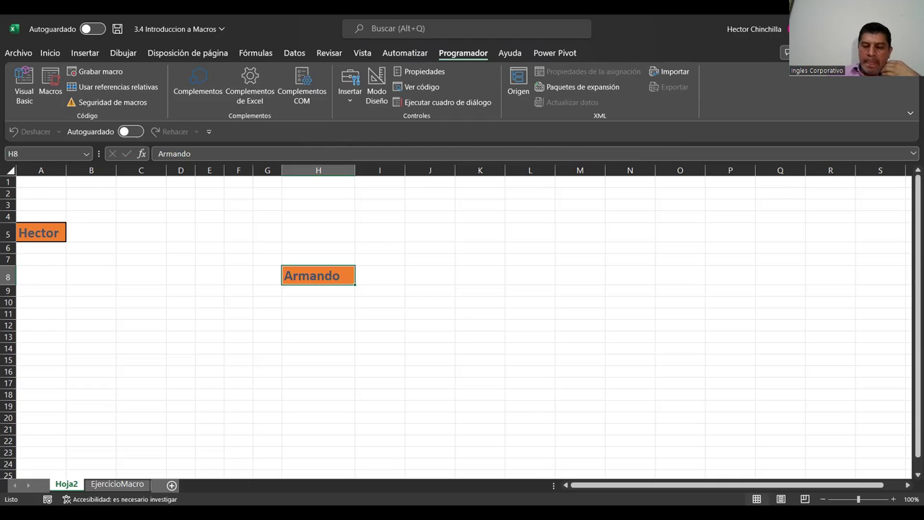
# Enter another person's first name in cell D11, keeping that cell selected.
pyautogui.press('Up')
pyautogui.press('Up')
pyautogui.press('Up')
pyautogui.press('Up')
pyautogui.press('Left')
pyautogui.press('Left')
pyautogui.press('Down')
pyautogui.press('Down')
pyautogui.press('Down')
pyautogui.press('Down')
pyautogui.press('Down')
pyautogui.press('Down')
pyautogui.press('Down')
pyautogui.press('Left')
pyautogui.press('Left')
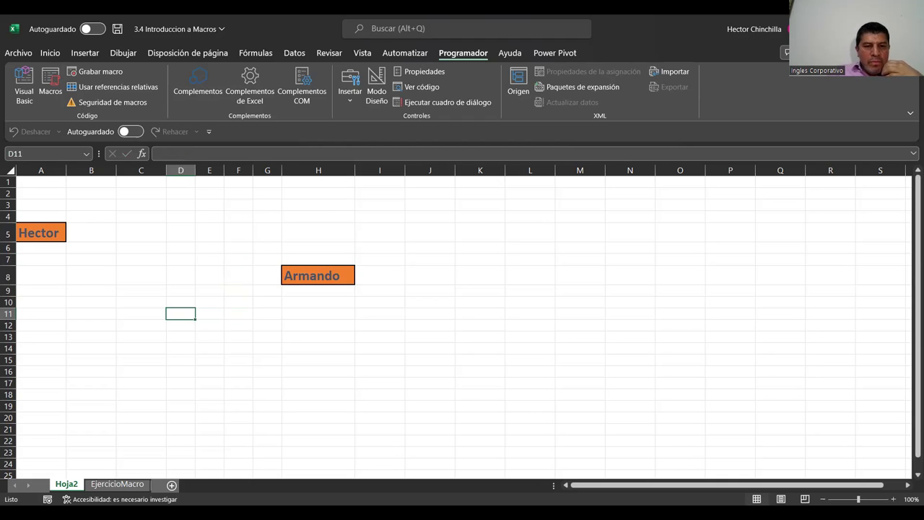
pyautogui.write('Anita')
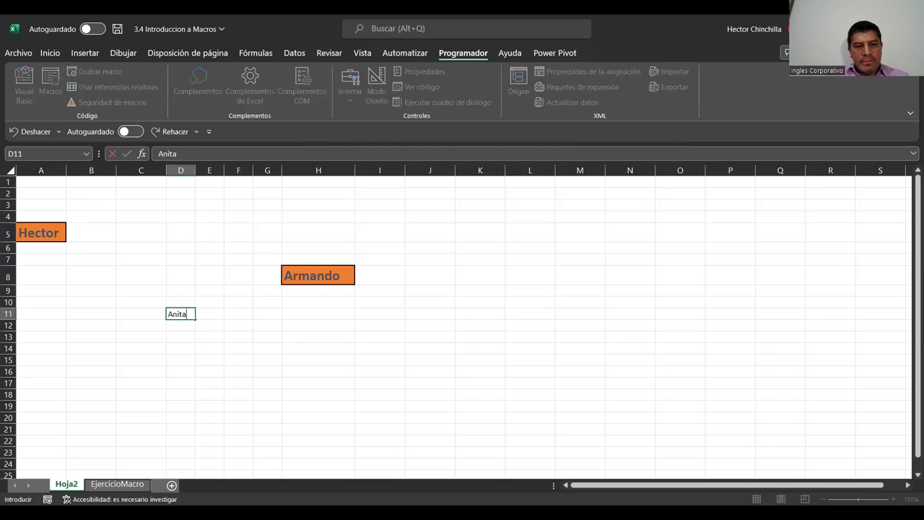
pyautogui.hotkey('ctrl', 'Return')
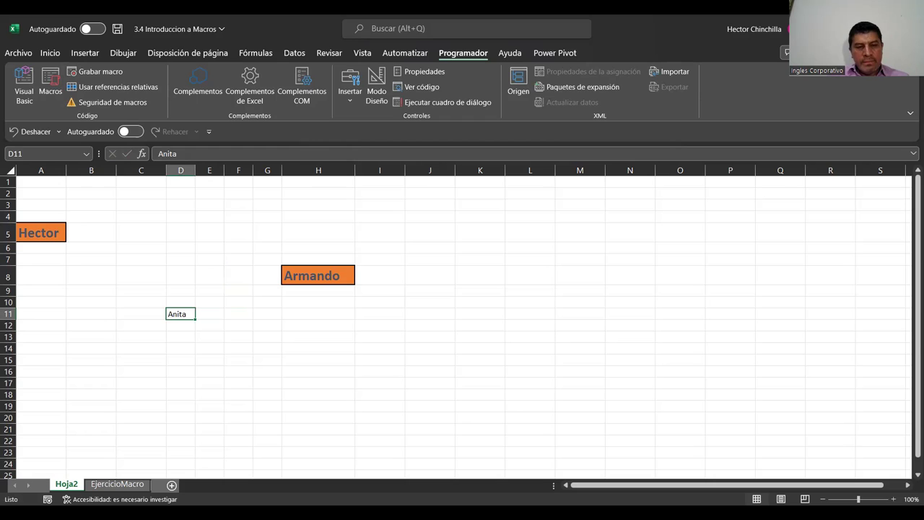
# Format the name in cell D11 with Macro1 and widen column D to fit it.
pyautogui.hotkey('ctrl', 'shift', 'f')
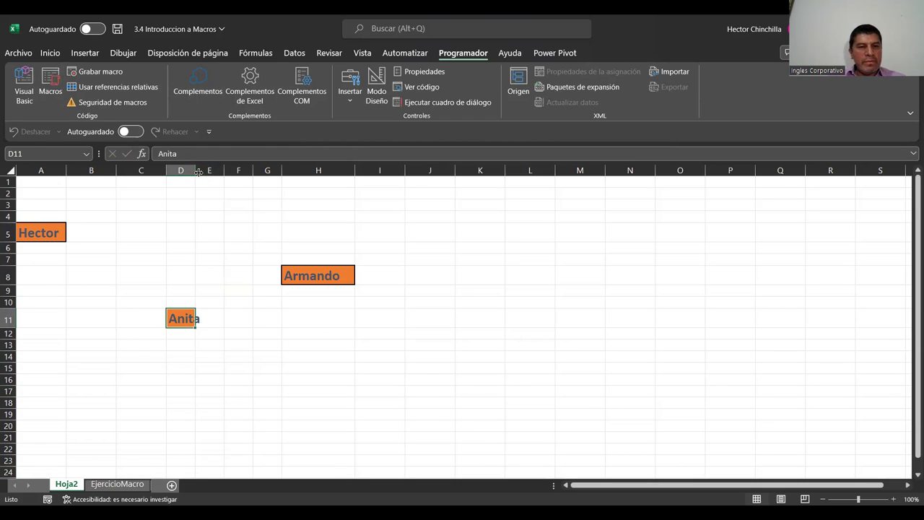
pyautogui.click(163, 353)
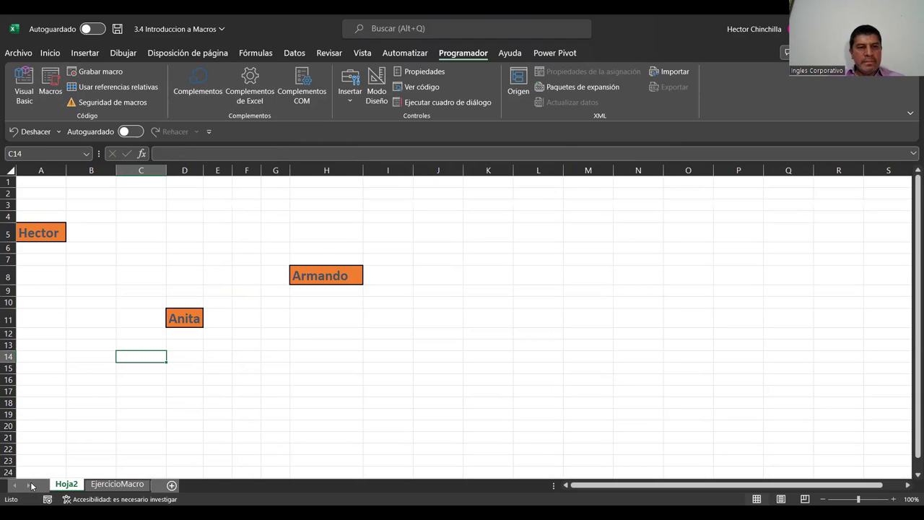
# Enter a person's first name in cell H5 and apply the Macro1 formatting to it.
pyautogui.click(319, 230)
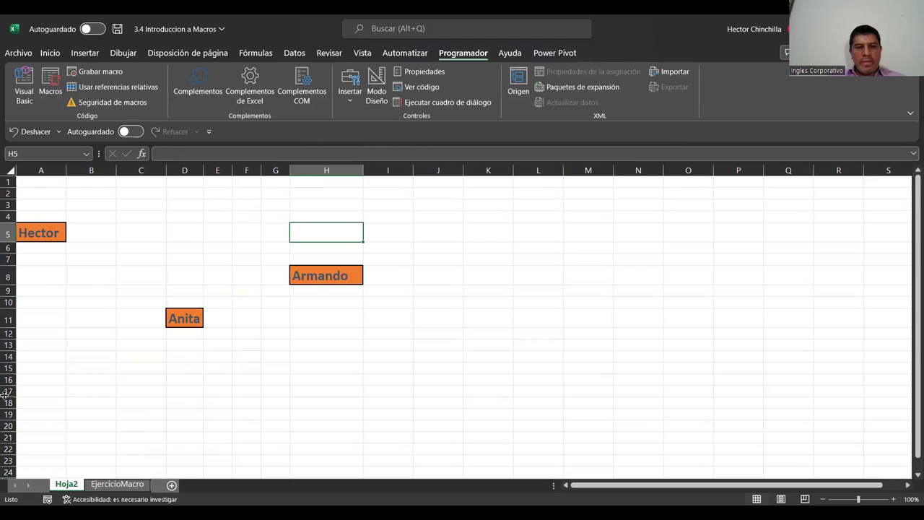
pyautogui.write('Alejandro')
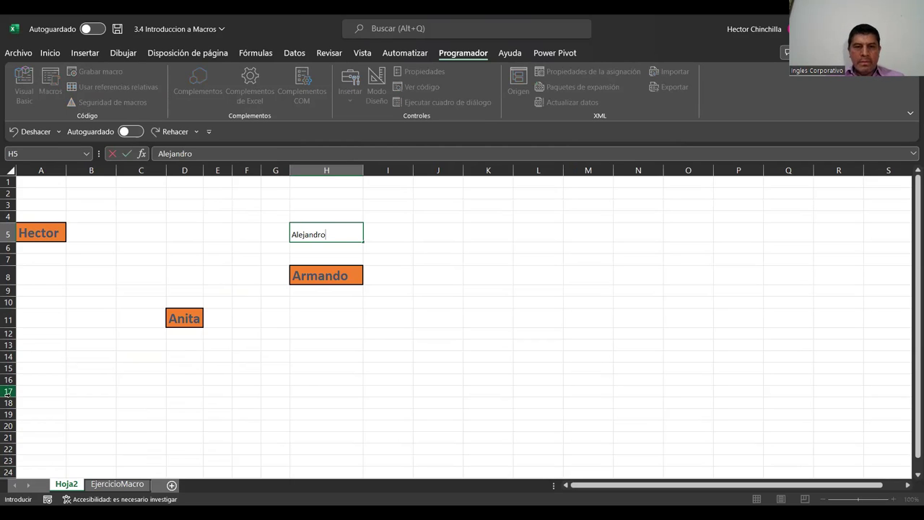
pyautogui.press('Return')
pyautogui.press('Up')
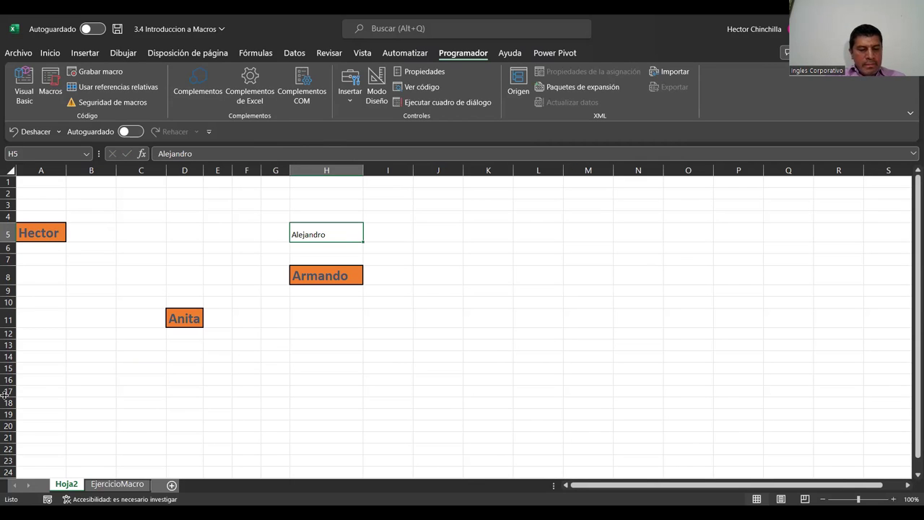
pyautogui.hotkey('ctrl', 'shift', 'f')
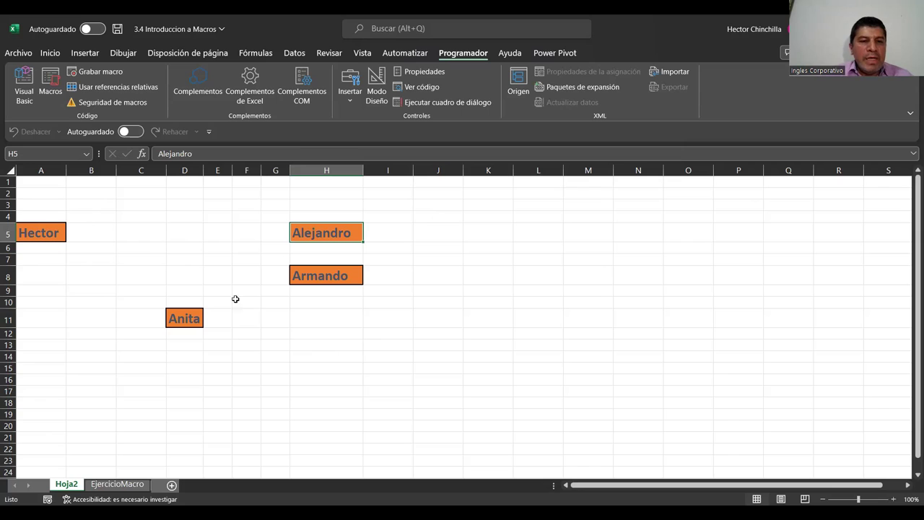
# Enter a person's first name in cell C7 and format it by executing Macro1 from the list of macros.
pyautogui.click(132, 260)
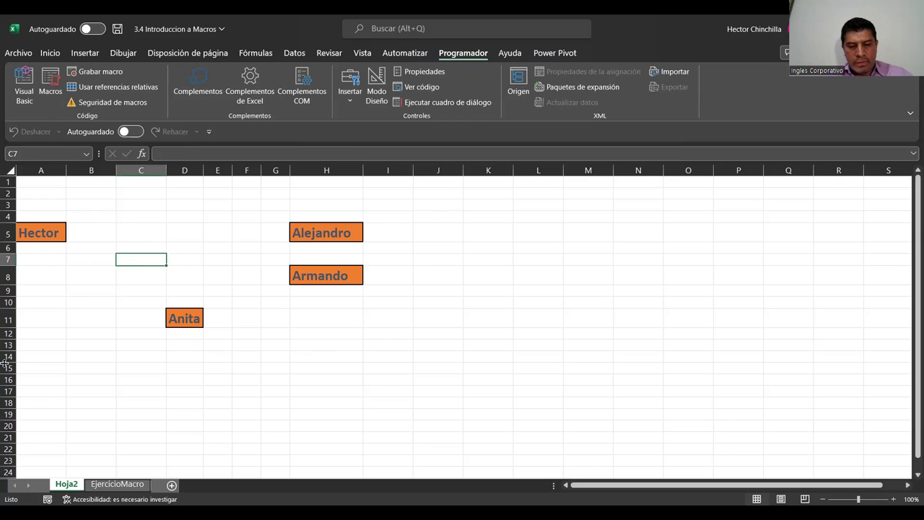
pyautogui.write('Josue')
pyautogui.press('Return')
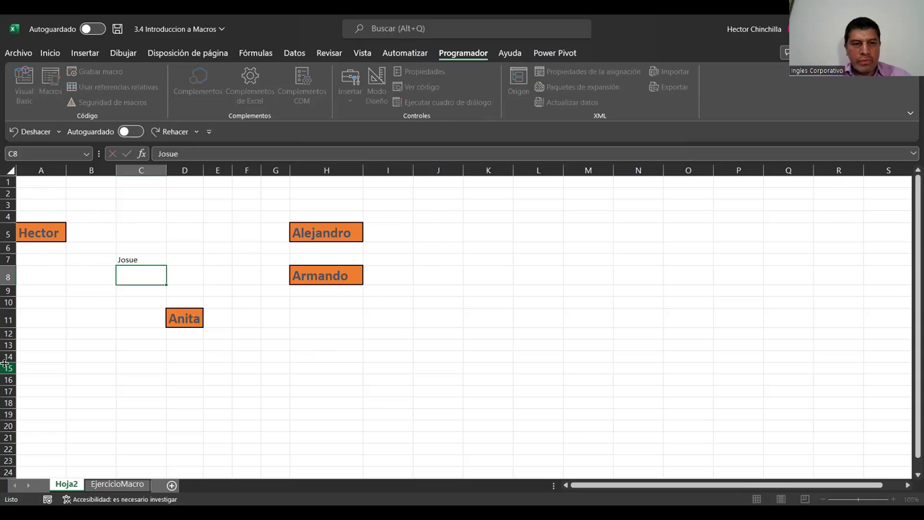
pyautogui.press('Up')
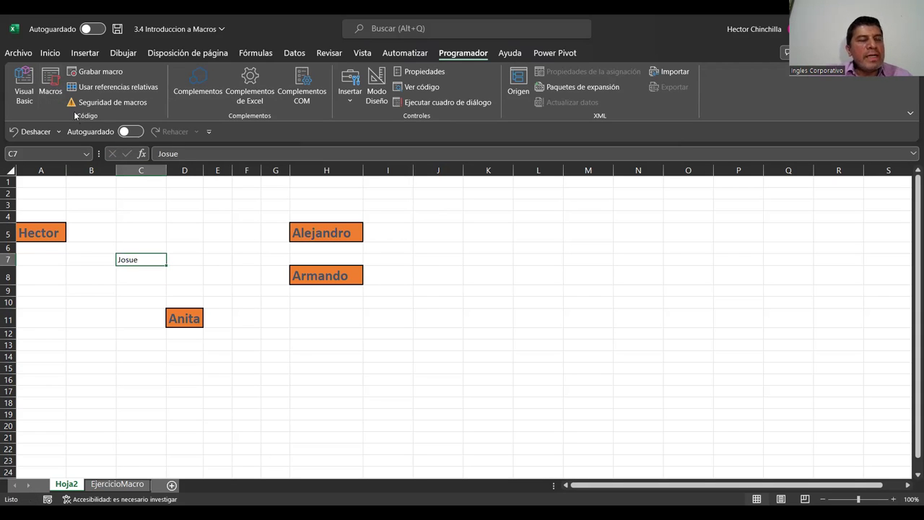
pyautogui.click(53, 78)
pyautogui.click(54, 78)
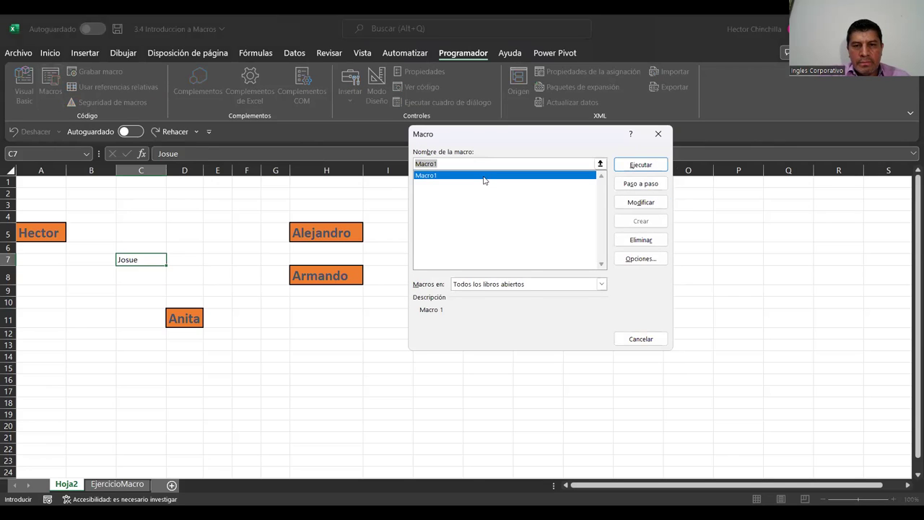
pyautogui.click(622, 166)
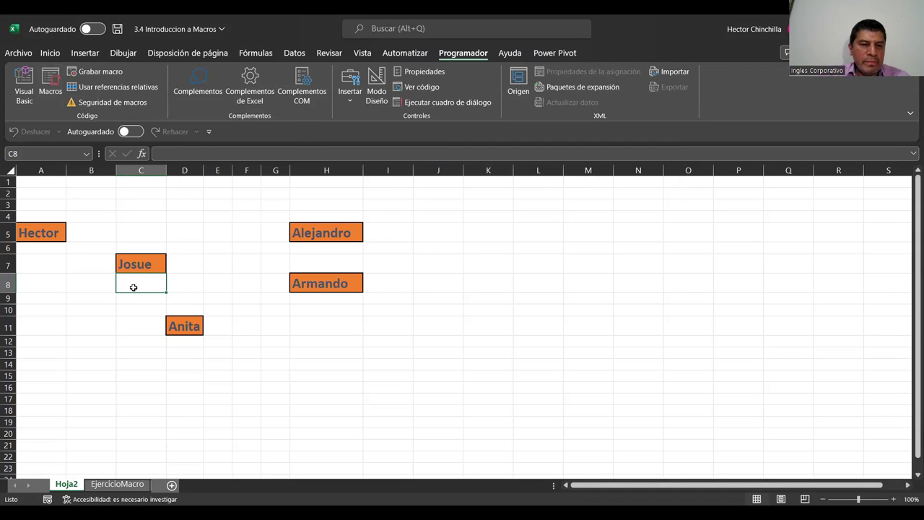
pyautogui.click(141, 265)
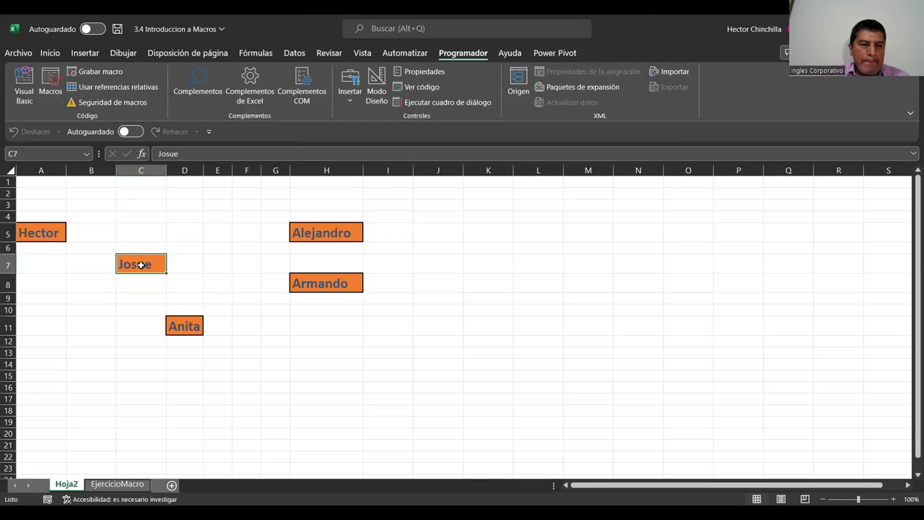
# Open the options of Macro1 and change its assigned shortcut to Ctrl+x.
pyautogui.click(55, 89)
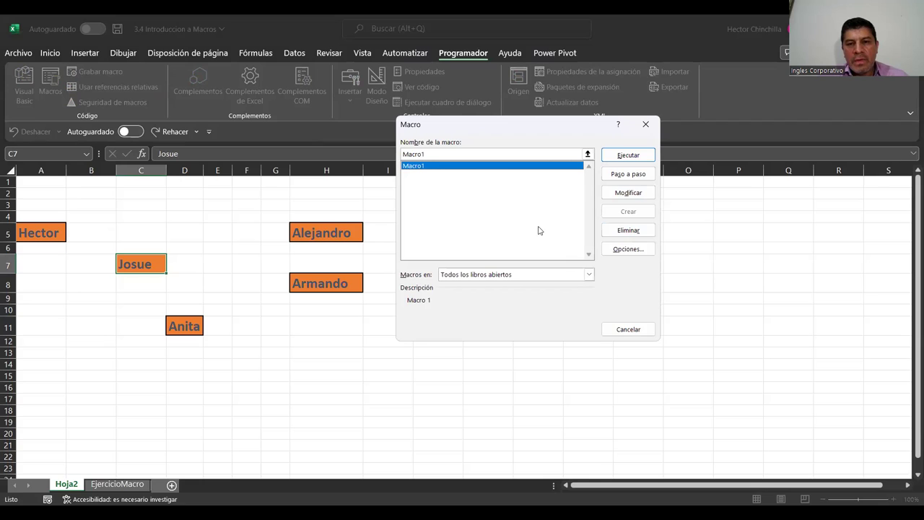
pyautogui.click(627, 250)
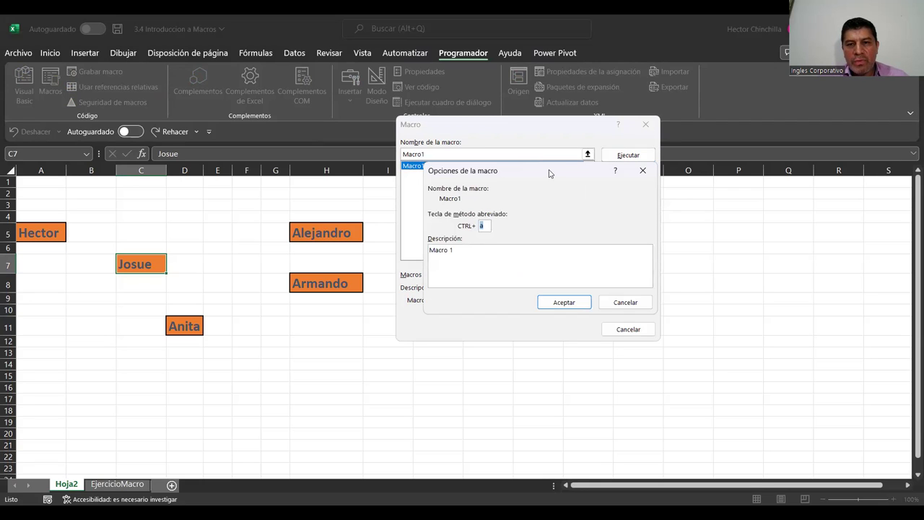
pyautogui.moveTo(548, 176); pyautogui.dragTo(517, 301)
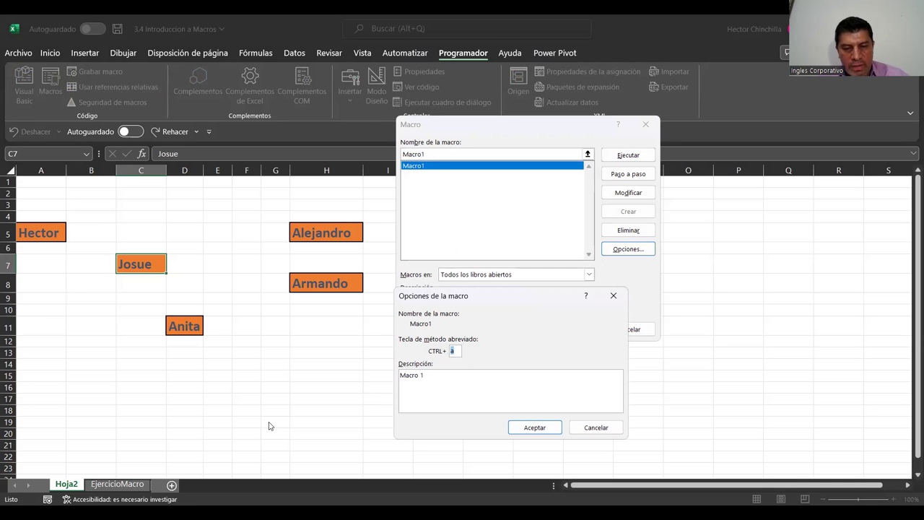
pyautogui.write('x')
# Replace Macro1's description with "Macro para formato de nombre", accept the options and close the macro list.
pyautogui.click(432, 377)
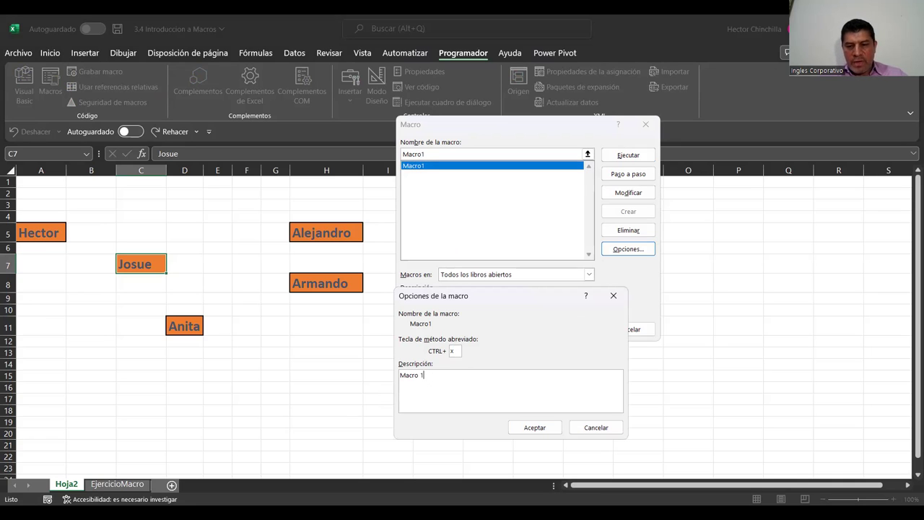
pyautogui.press('BackSpace')
pyautogui.press('BackSpace')
pyautogui.press('BackSpace')
pyautogui.press('BackSpace')
pyautogui.press('BackSpace')
pyautogui.press('BackSpace')
pyautogui.press('BackSpace')
pyautogui.write('Macro para')
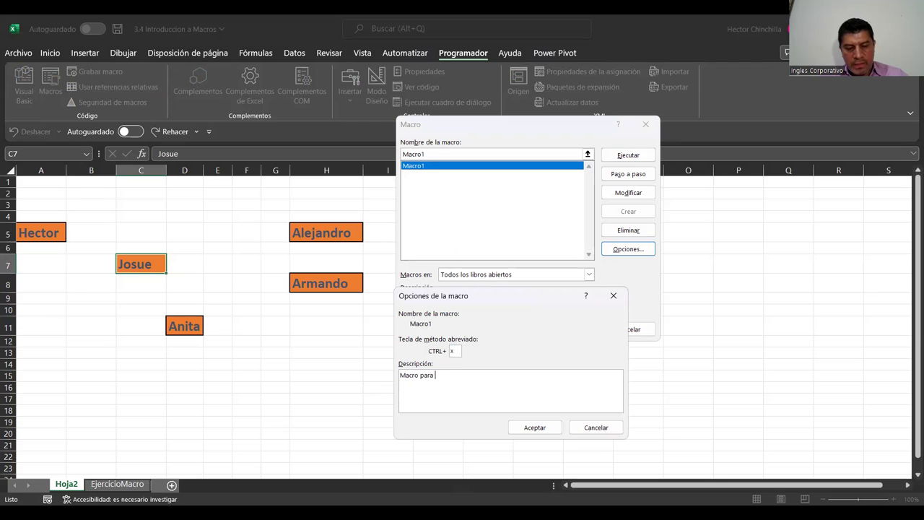
pyautogui.write(' formato de nombre')
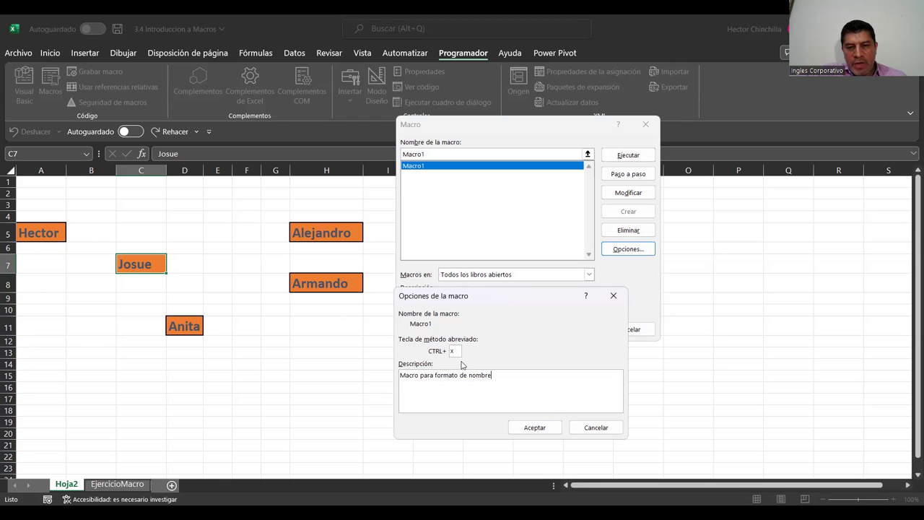
pyautogui.click(533, 430)
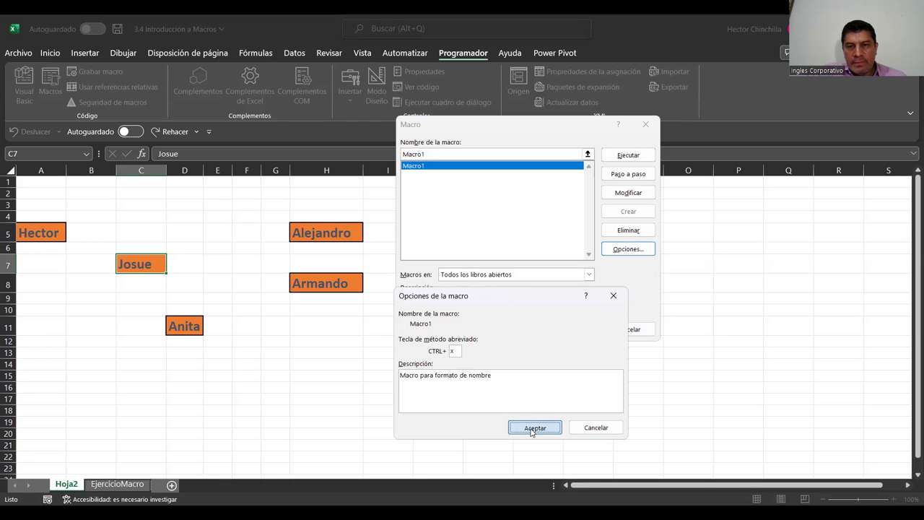
pyautogui.click(647, 128)
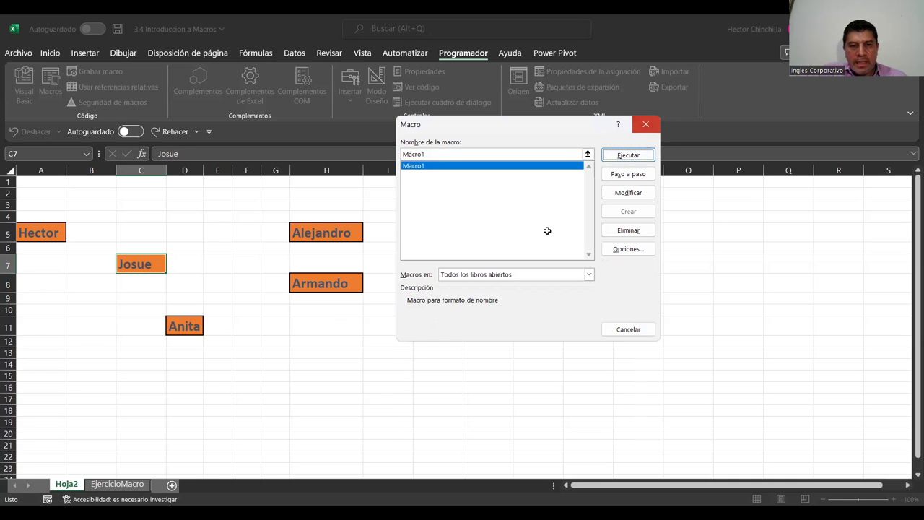
# Enter a person's first name in cell F15 and format it with Macro1 through its newly assigned shortcut.
pyautogui.click(261, 378)
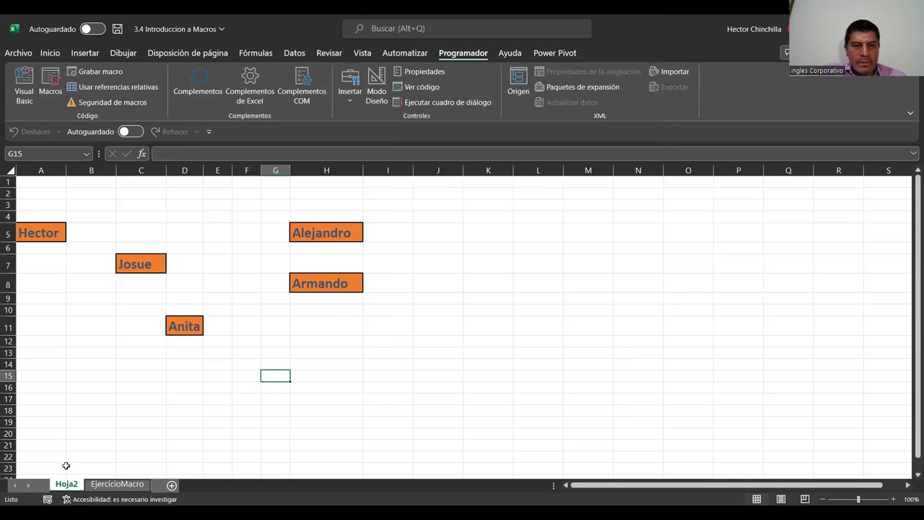
pyautogui.click(237, 377)
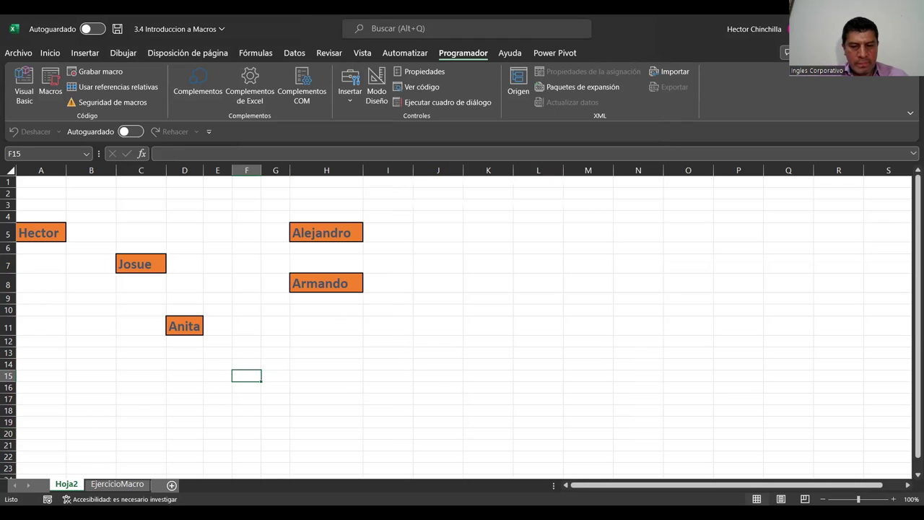
pyautogui.write('Miguel')
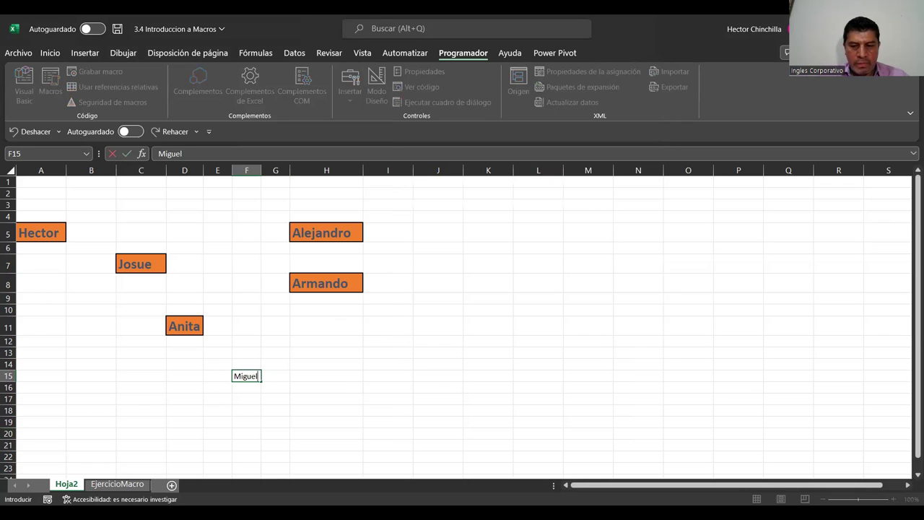
pyautogui.press('Return')
pyautogui.press('Up')
pyautogui.press('Up')
pyautogui.press('Down')
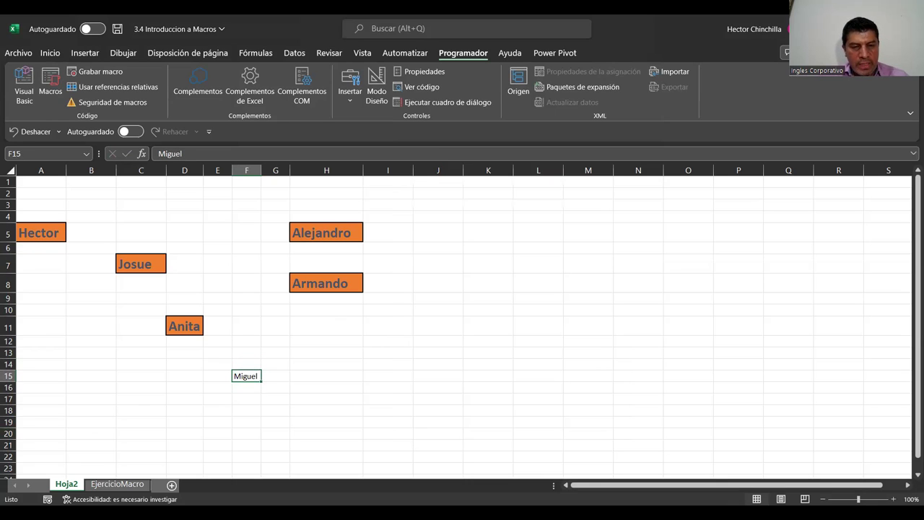
pyautogui.hotkey('ctrl', 'shift', 'm')
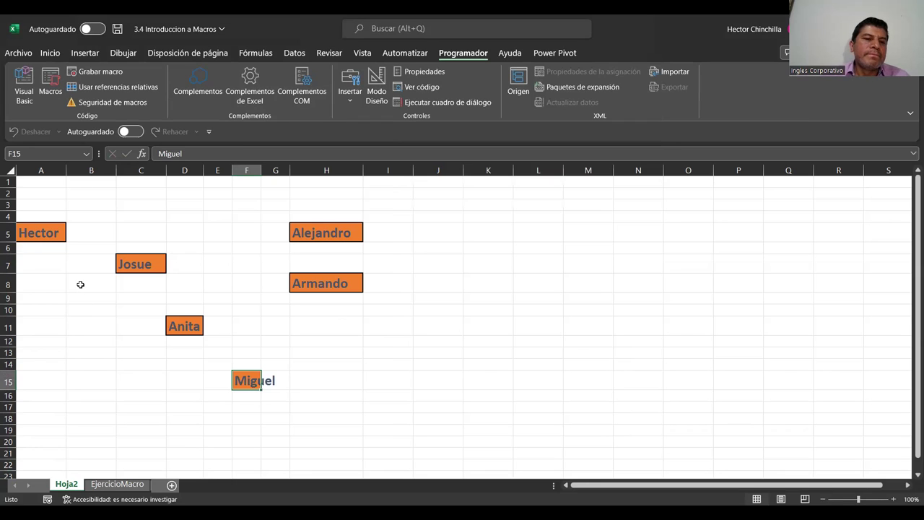
pyautogui.click(80, 285)
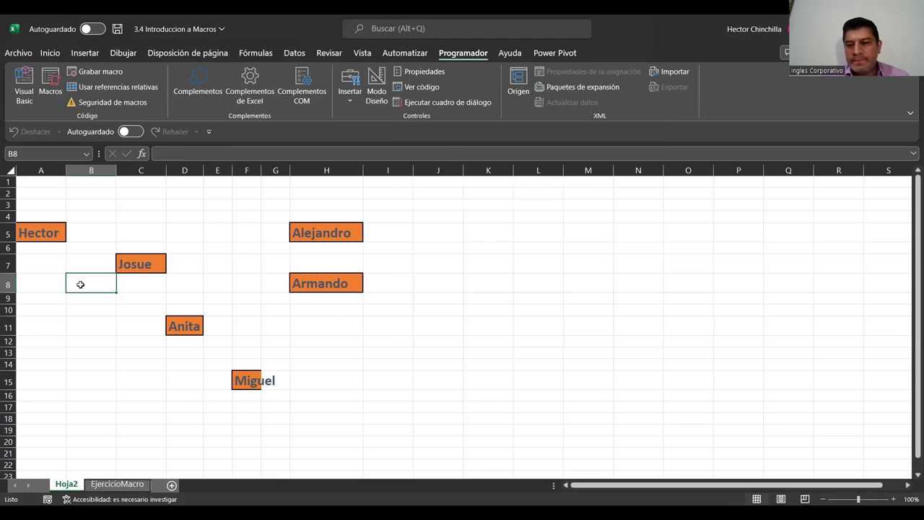